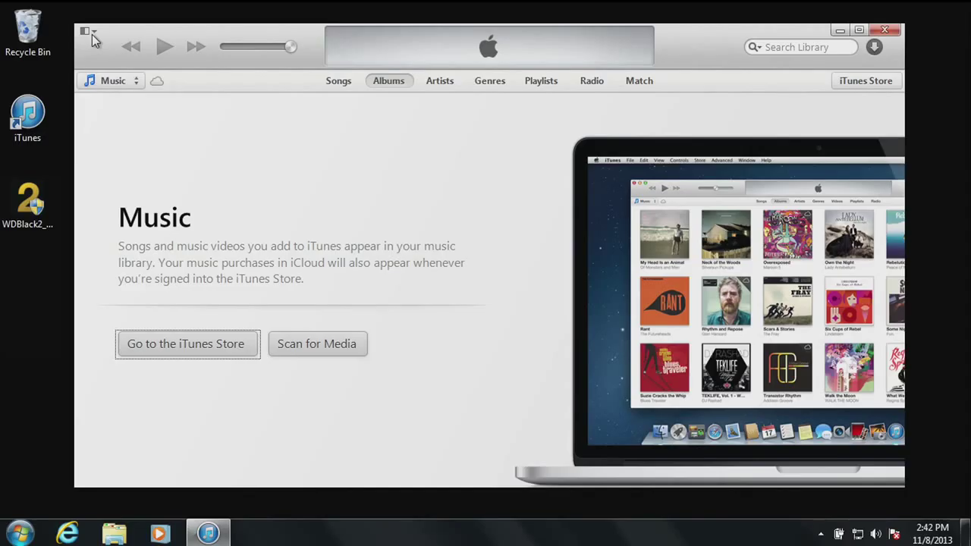
# Deauthorize this computer via the iTunes Store menu, entering the account password and confirming.
pyautogui.click(91, 34)
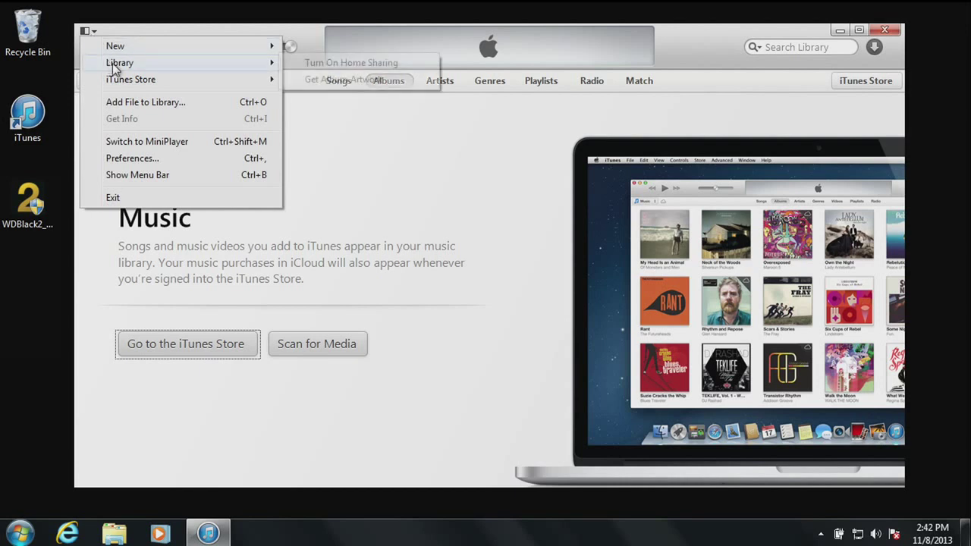
pyautogui.moveTo(259, 86)
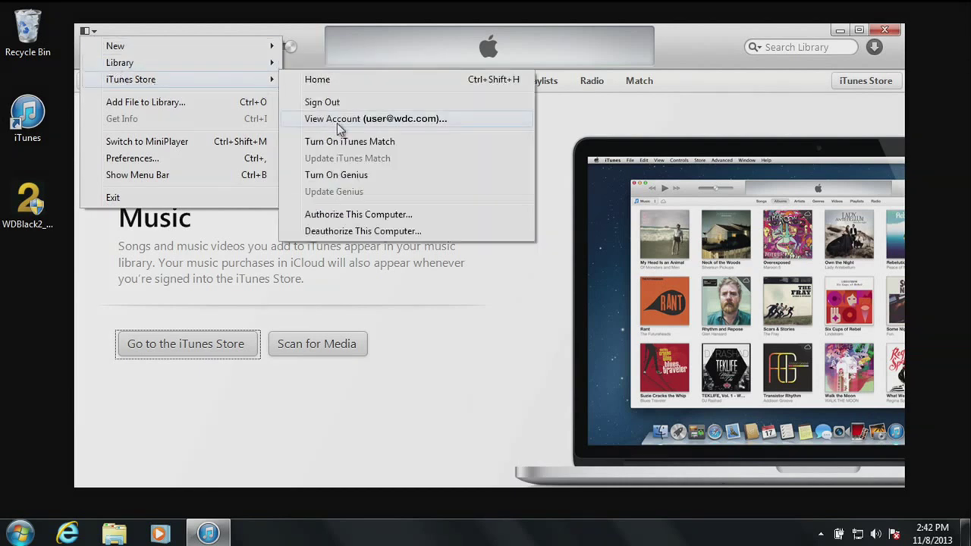
pyautogui.click(353, 232)
pyautogui.write('•••••')
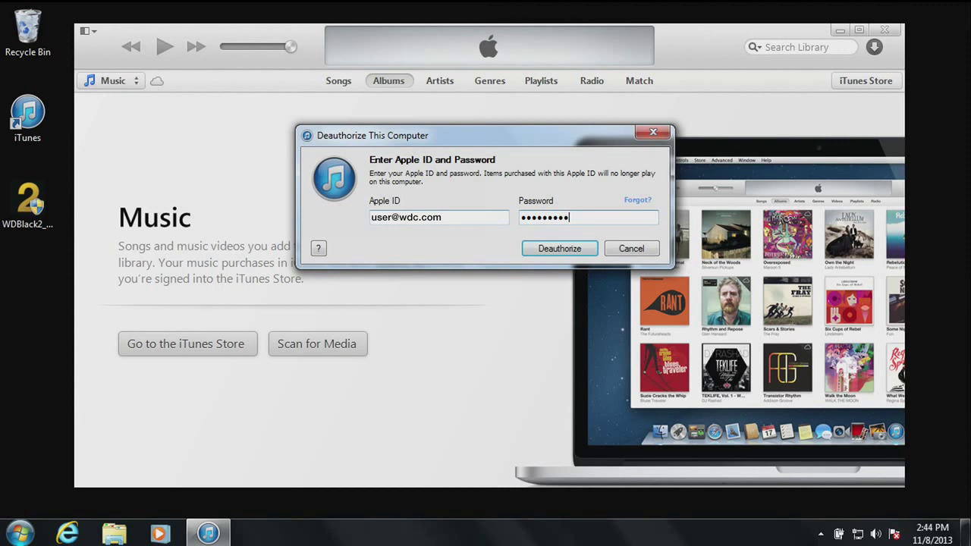
pyautogui.press('Return')
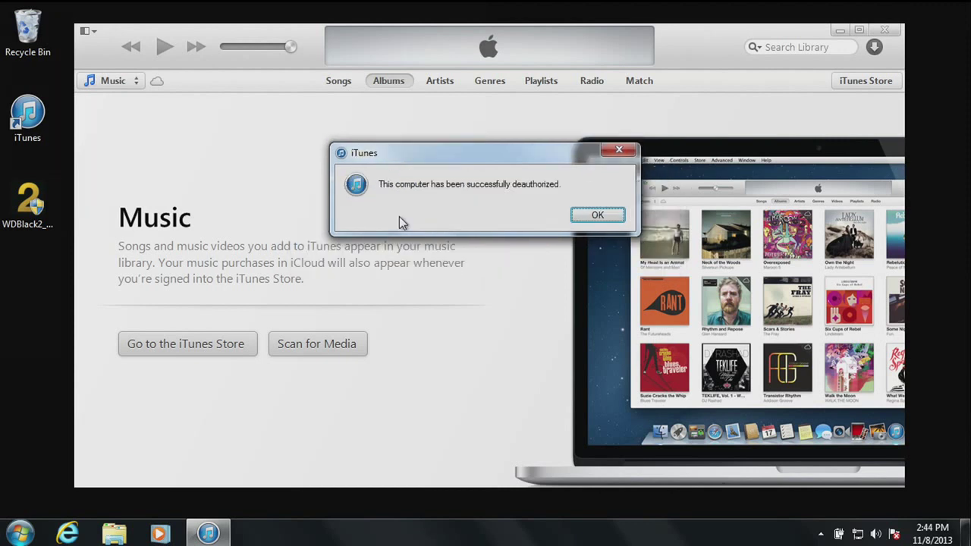
pyautogui.click(596, 216)
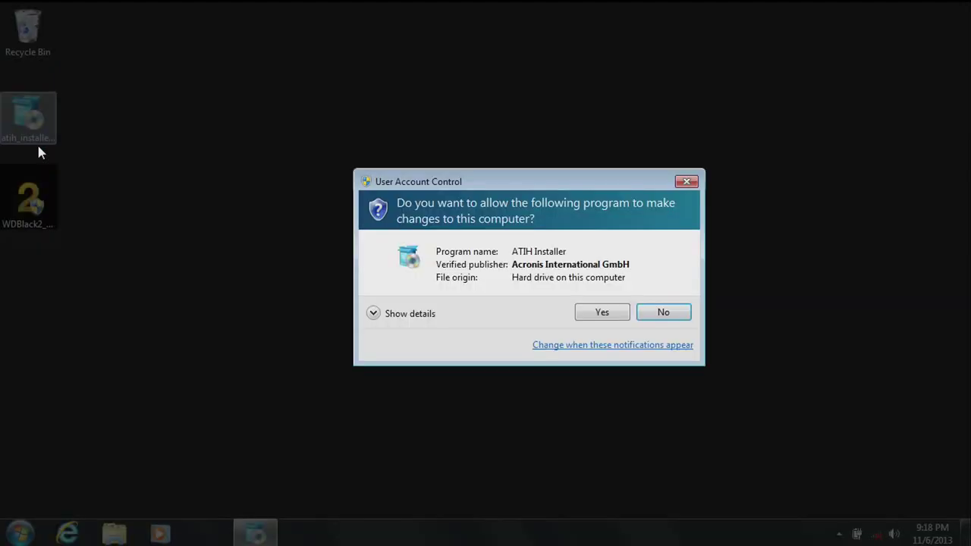
# Install True Image to the default C:\Program Files (x86)\Acronis folder after accepting the license, then launch it.
pyautogui.click(610, 314)
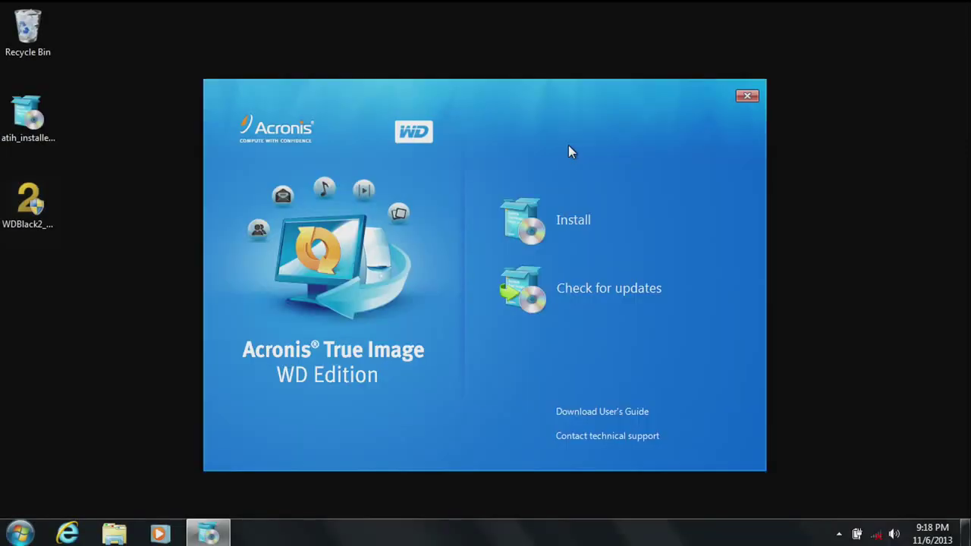
pyautogui.click(581, 216)
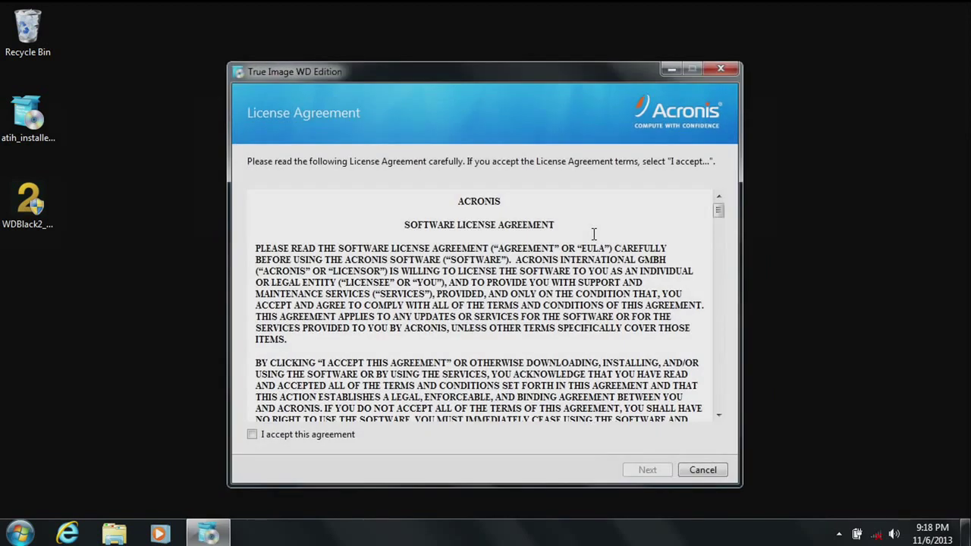
pyautogui.click(280, 438)
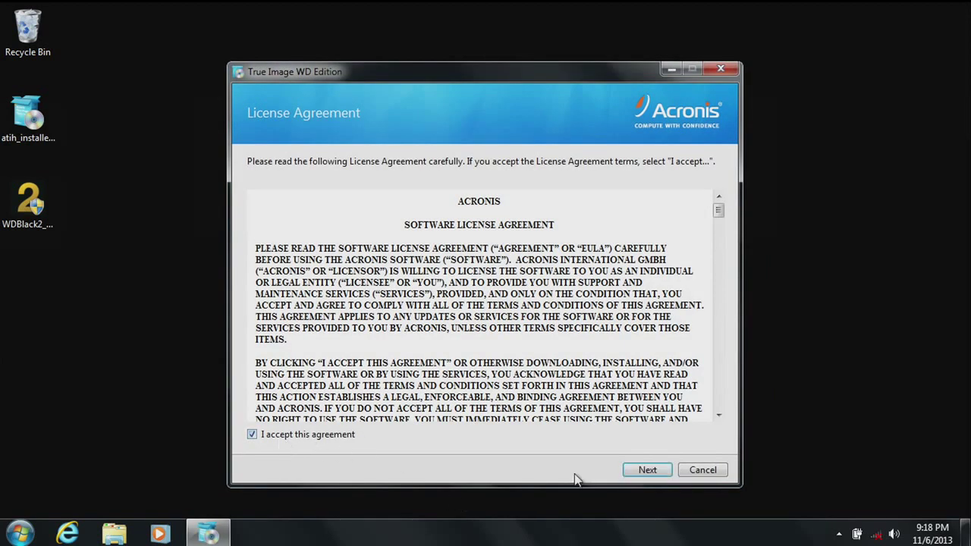
pyautogui.click(667, 471)
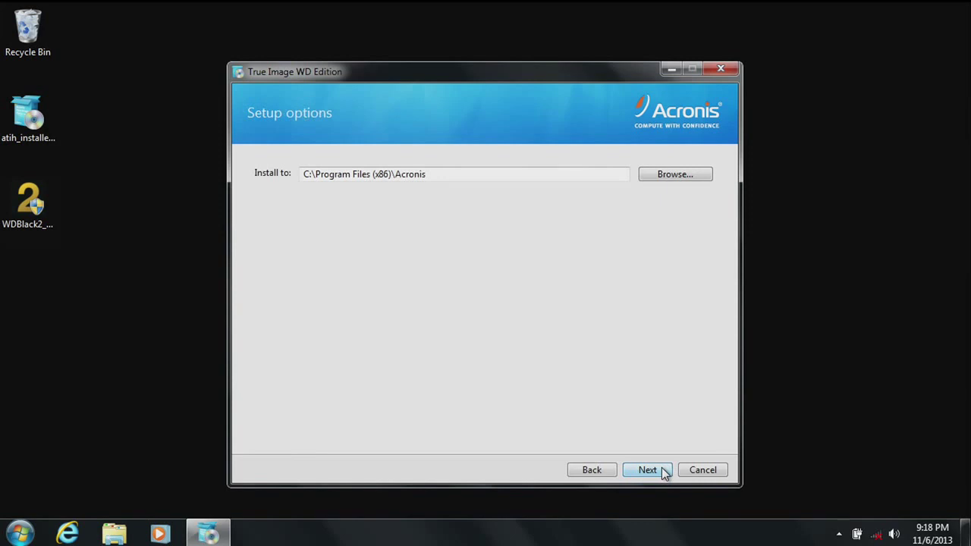
pyautogui.click(660, 472)
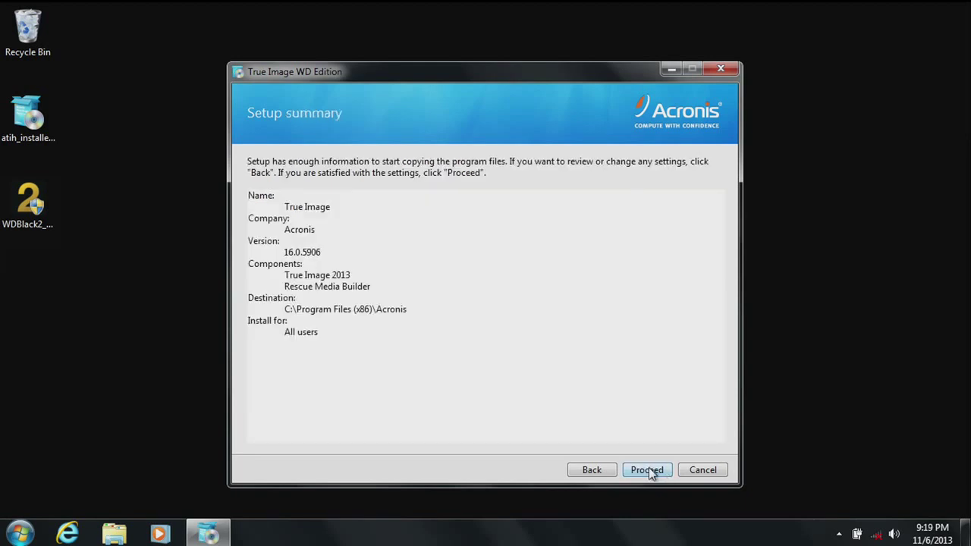
pyautogui.click(647, 471)
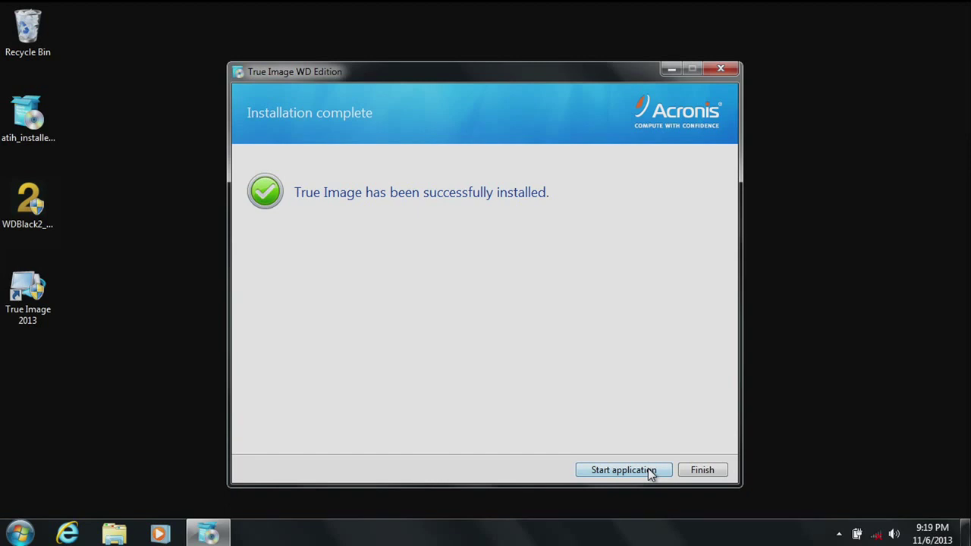
pyautogui.click(650, 471)
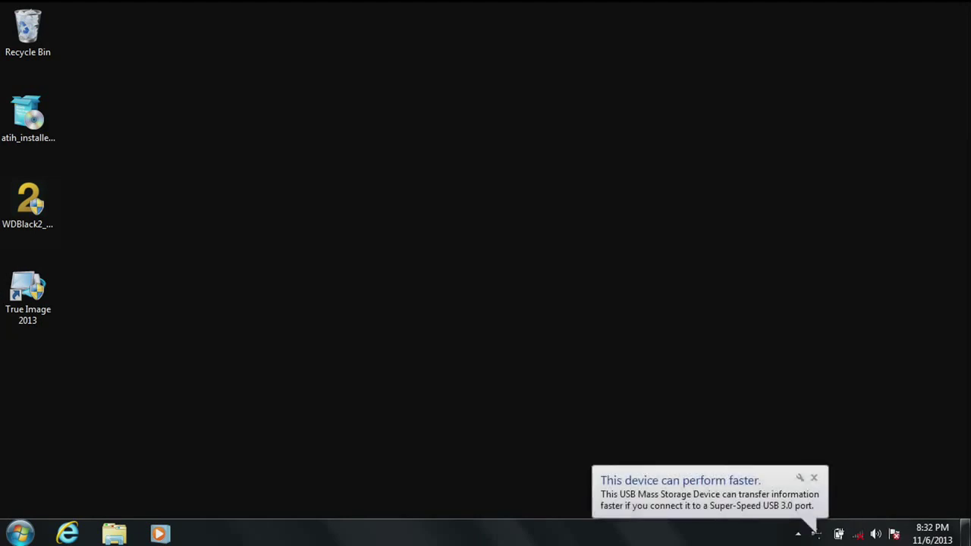
# Initialize the 111.79 GB Disk 1 as MBR in Disk Management, then close Computer Management.
pyautogui.click(20, 533)
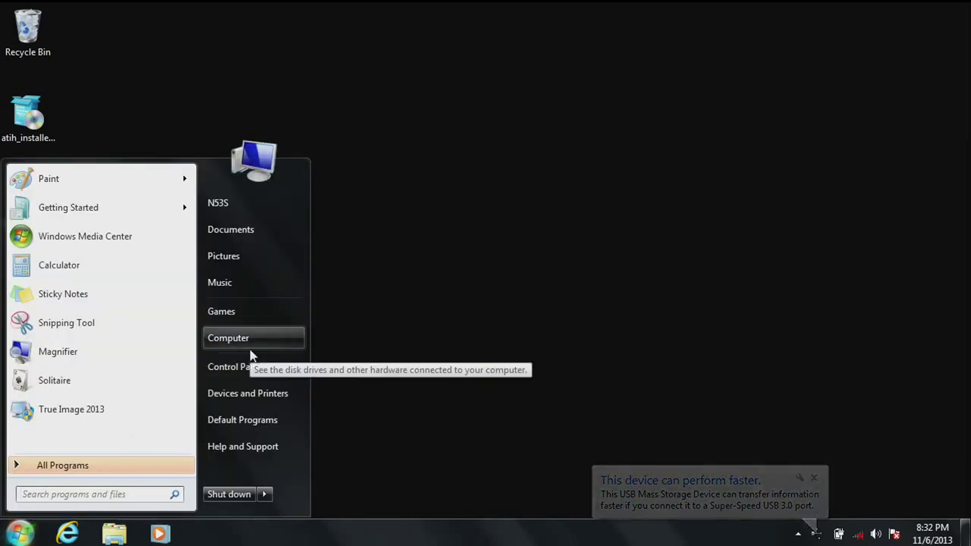
pyautogui.rightClick(294, 338)
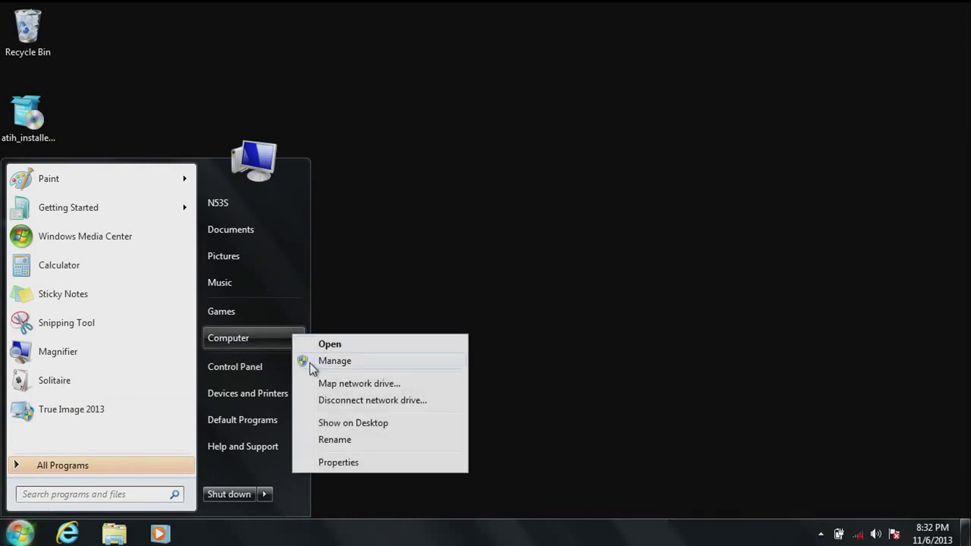
pyautogui.click(309, 362)
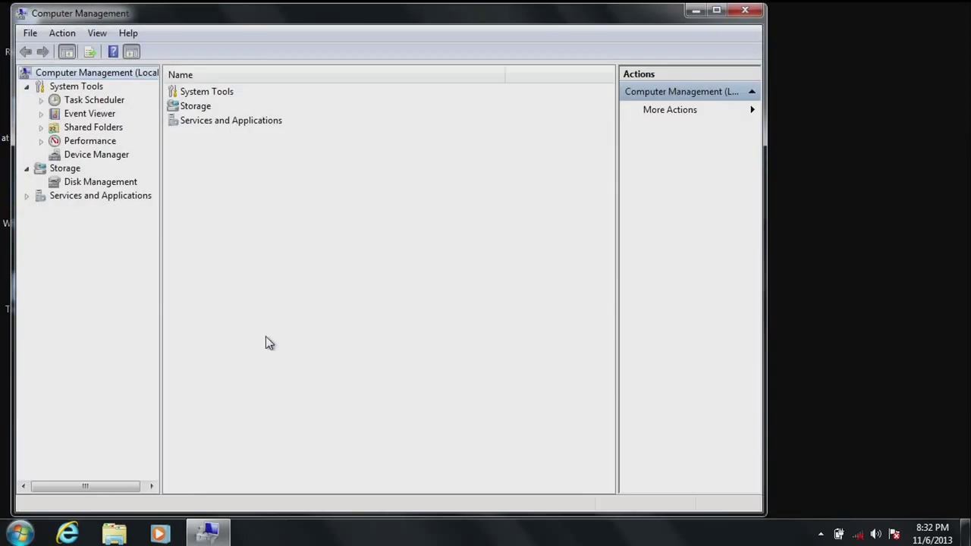
pyautogui.click(101, 185)
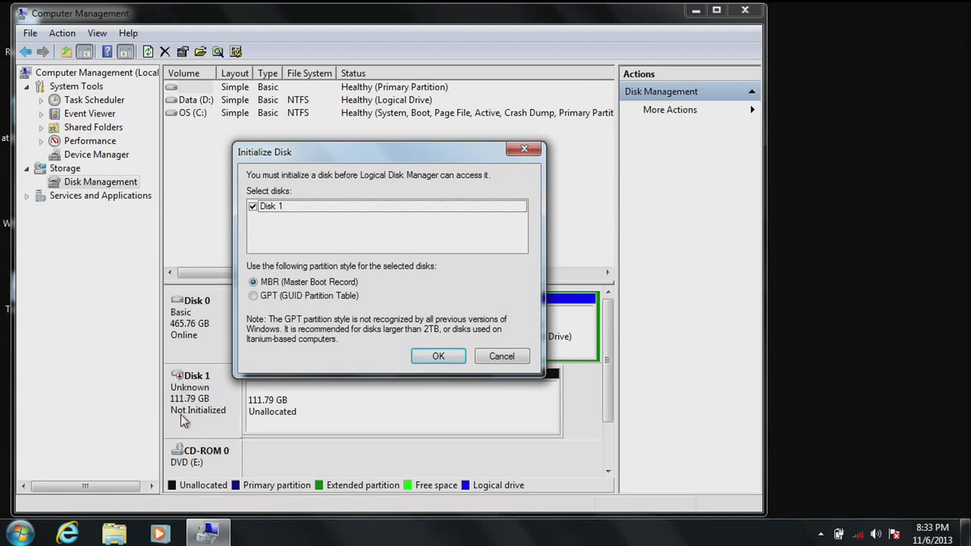
pyautogui.click(445, 356)
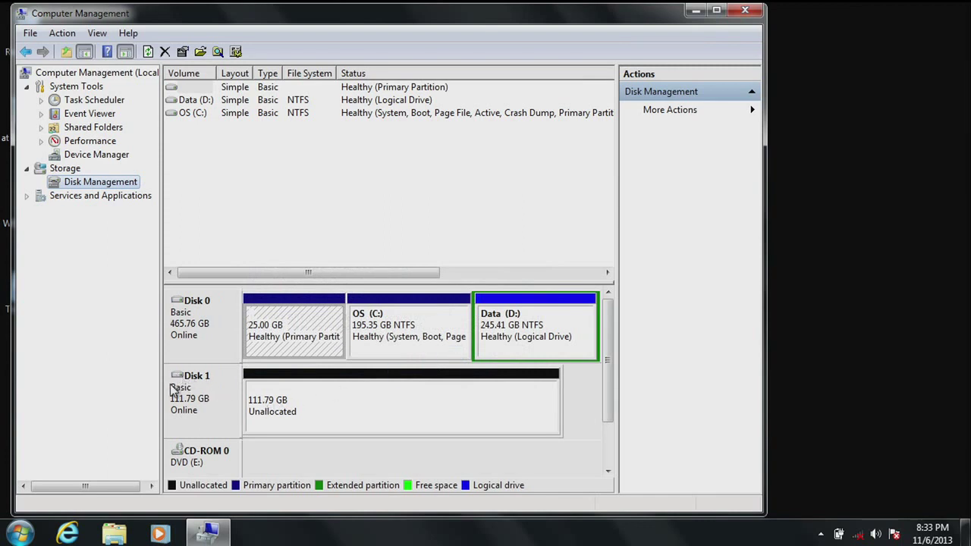
pyautogui.click(744, 12)
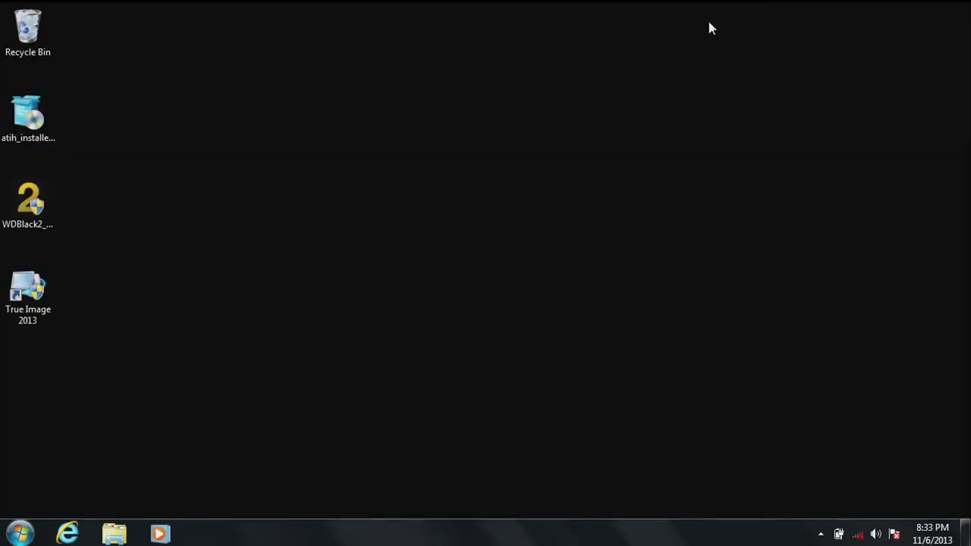
# Launch True Image 2013 with admin approval, dismiss the upgrade offer, and choose Clone disk.
pyautogui.click(43, 300)
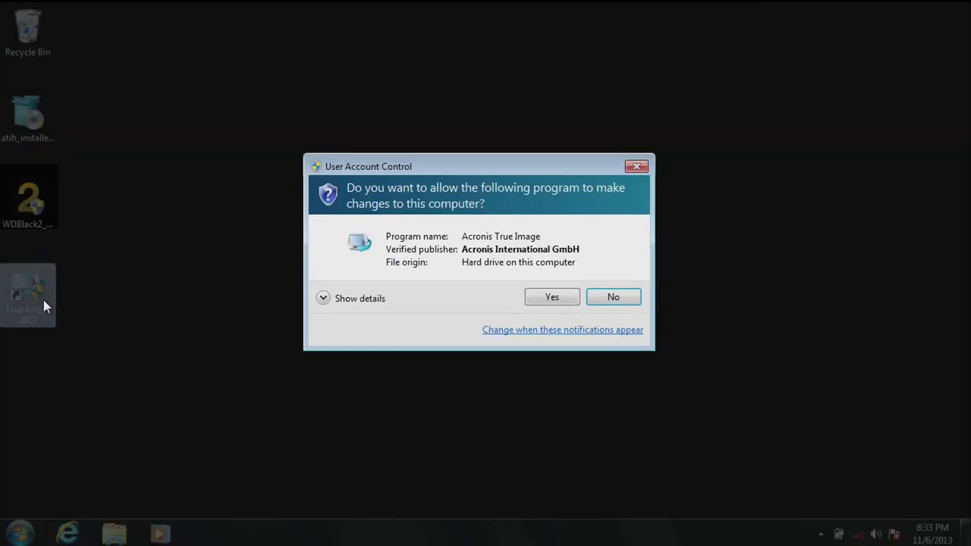
pyautogui.click(535, 297)
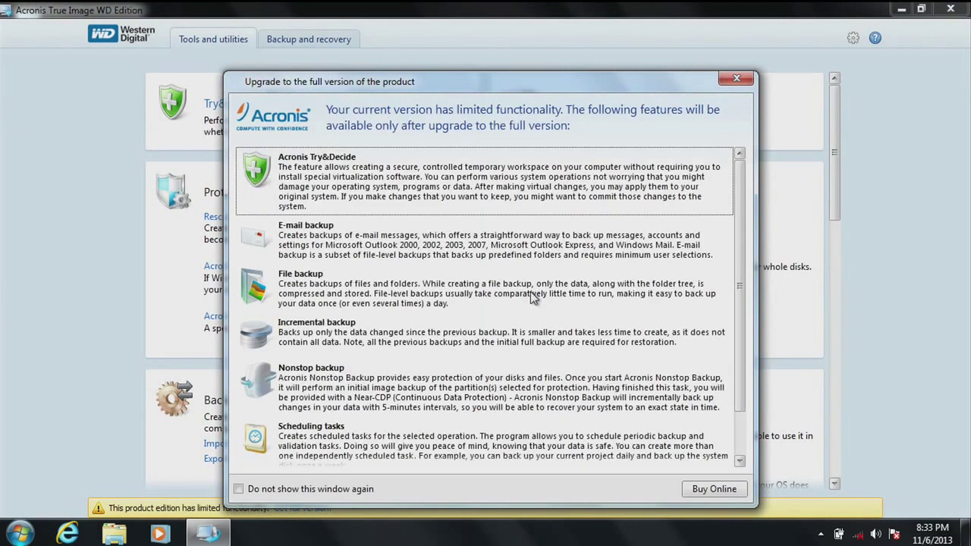
pyautogui.click(744, 82)
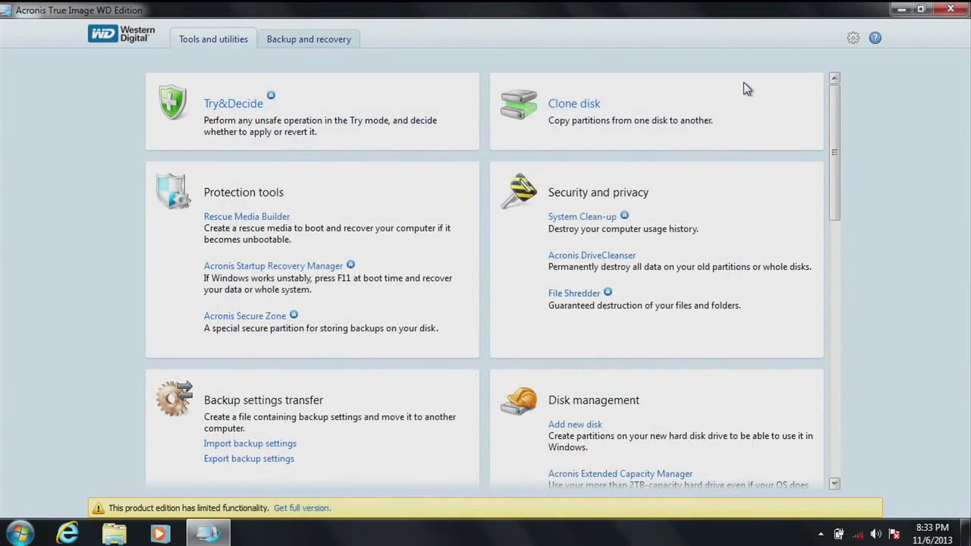
pyautogui.click(574, 112)
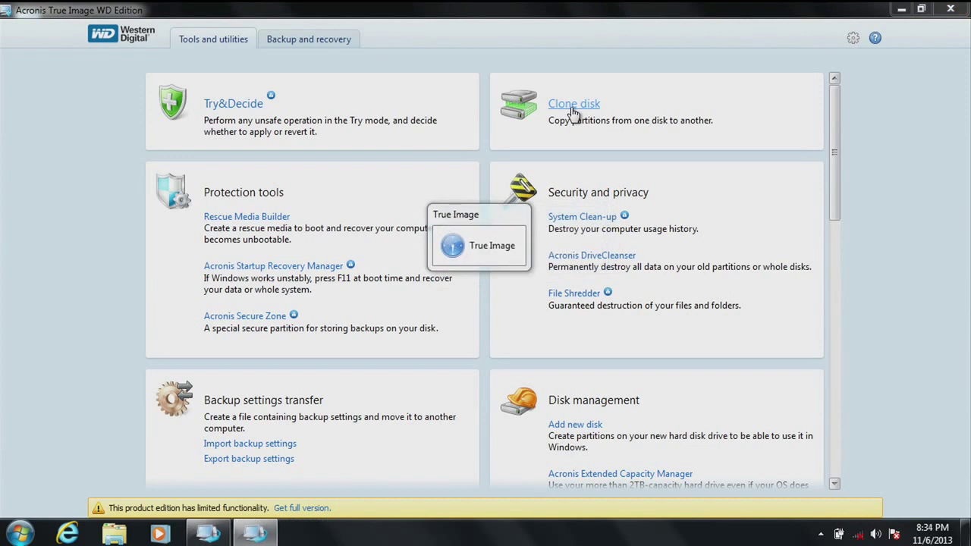
# Run the Clone Disk Wizard in automatic mode to clone Disk 1 onto Disk 2.
pyautogui.click(572, 106)
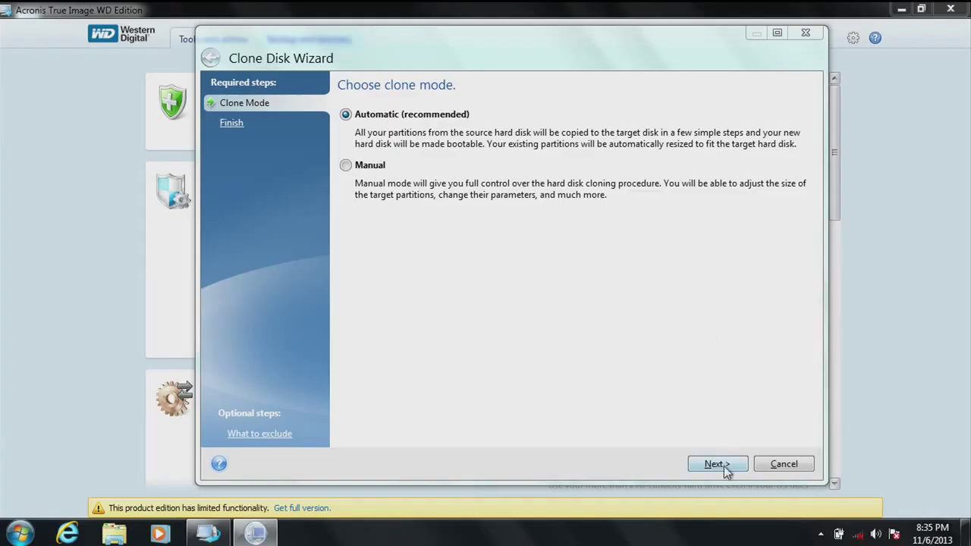
pyautogui.click(717, 464)
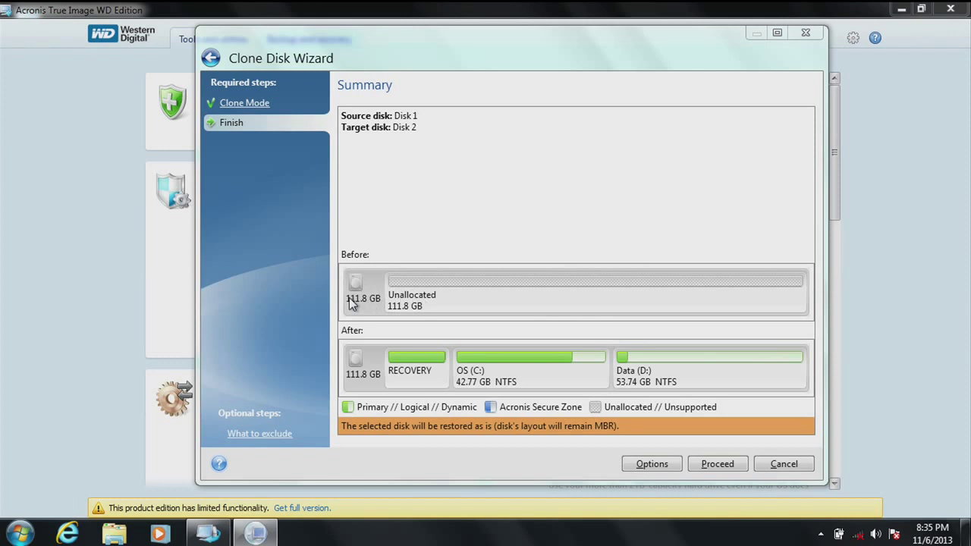
pyautogui.moveTo(355, 303)
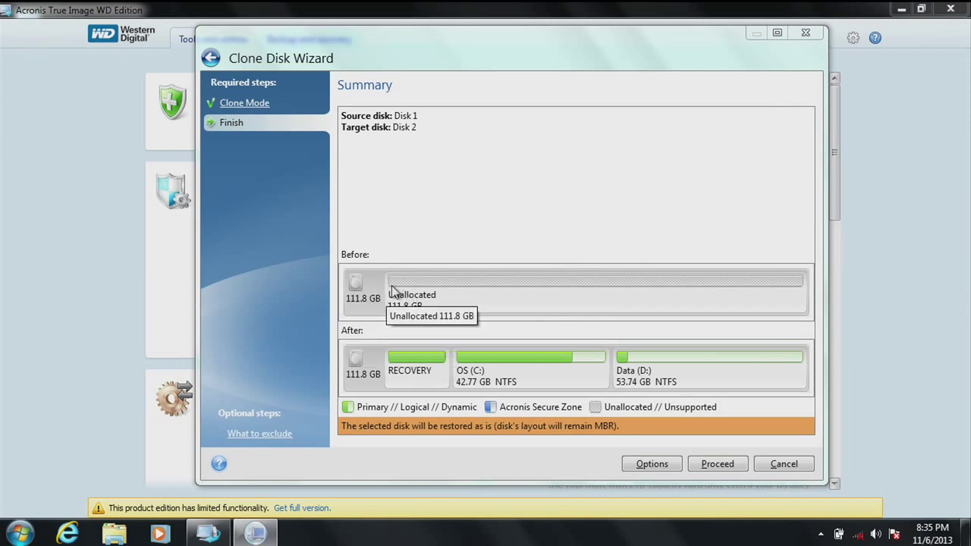
pyautogui.click(718, 468)
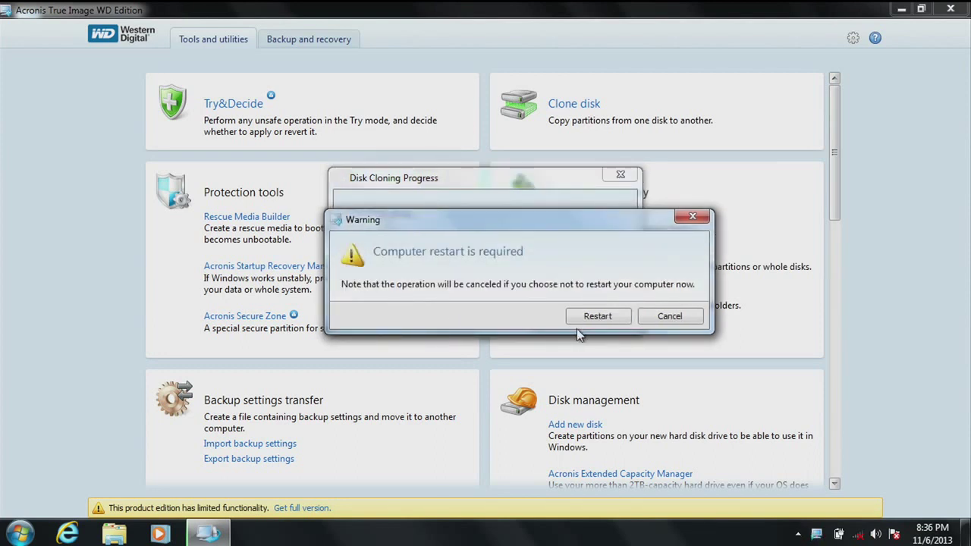
# Accept the restart in the Warning dialog so disk cloning can continue.
pyautogui.click(594, 314)
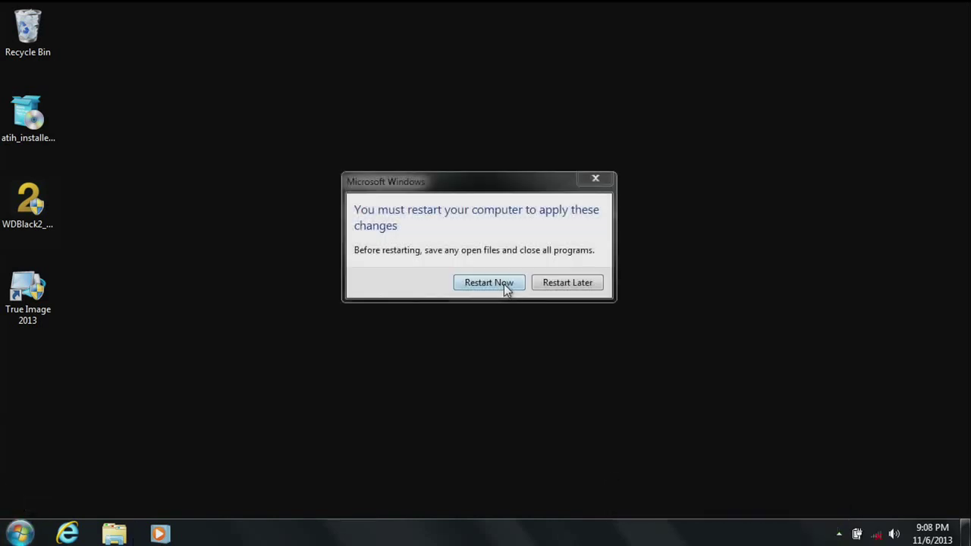
# Restart the computer now to apply the WD drive driver changes.
pyautogui.click(490, 283)
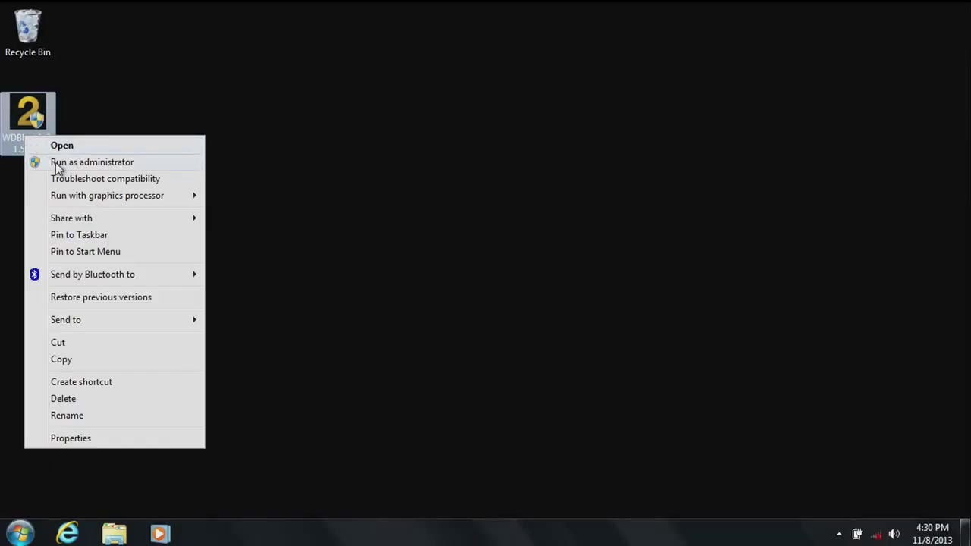
# Run the WDBlack2 installer as administrator, approve UAC, and choose English.
pyautogui.click(58, 163)
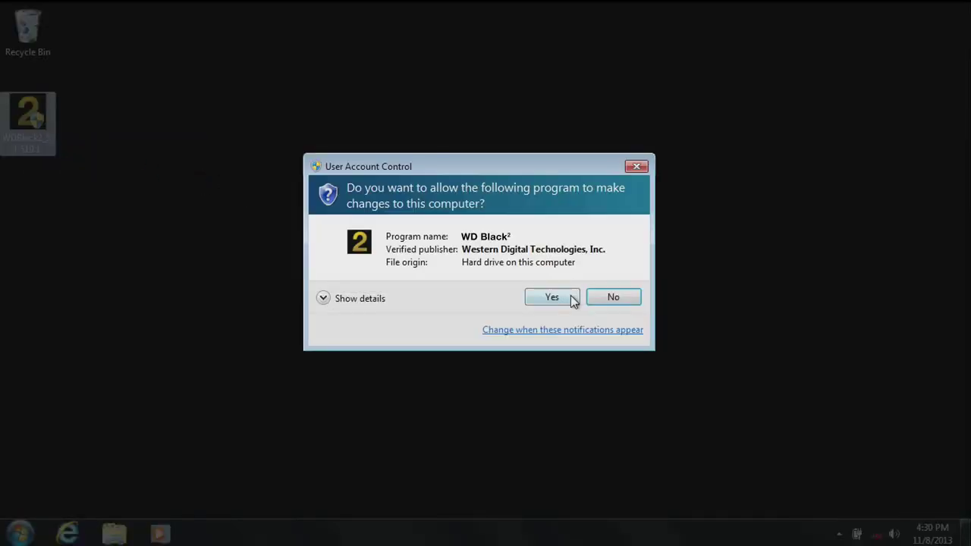
pyautogui.click(570, 296)
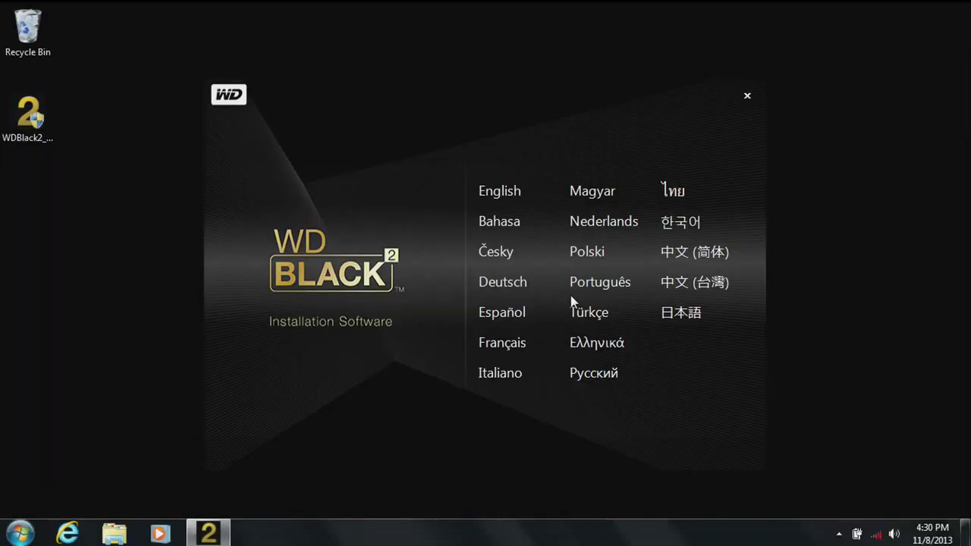
pyautogui.click(506, 193)
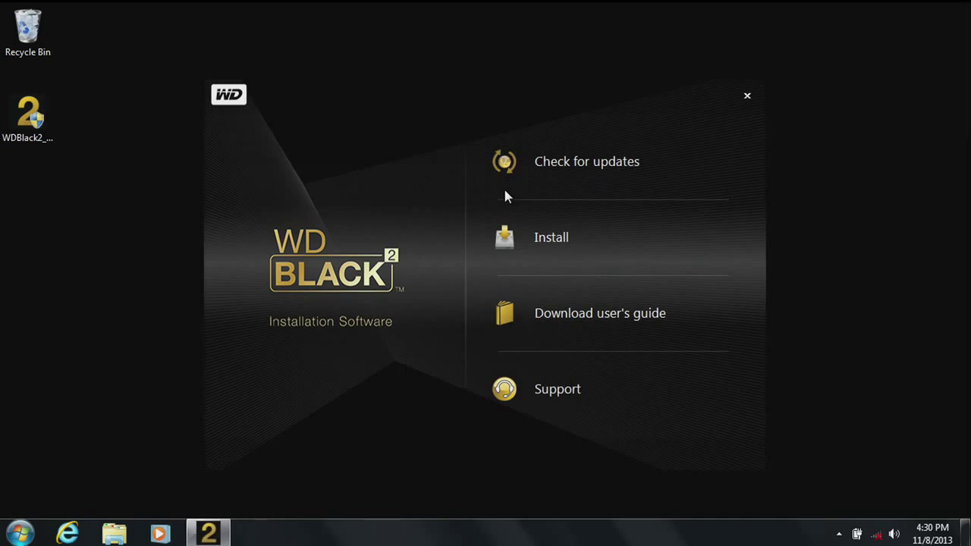
# Install the WD Black² Dual Drive software, accepting the licence agreement, and finish the installer.
pyautogui.click(546, 240)
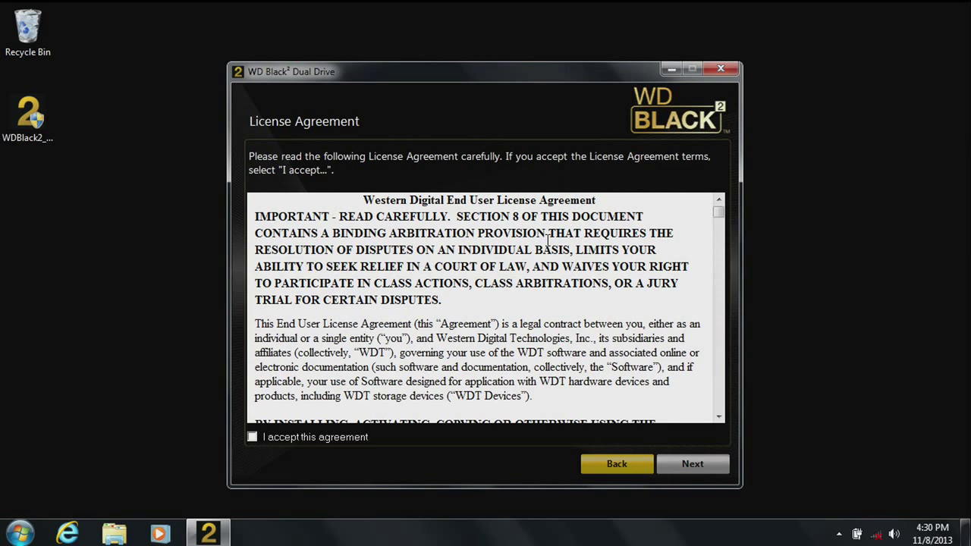
pyautogui.click(367, 441)
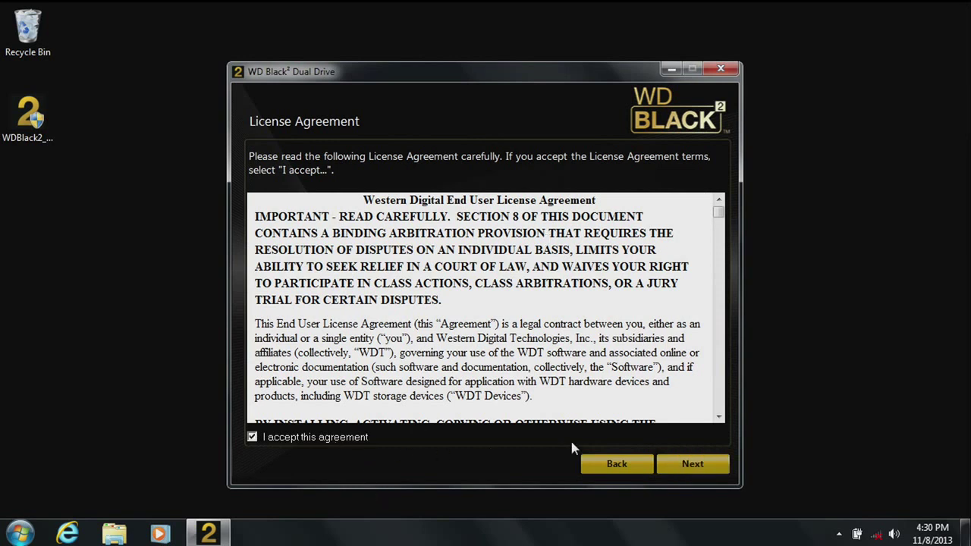
pyautogui.click(667, 464)
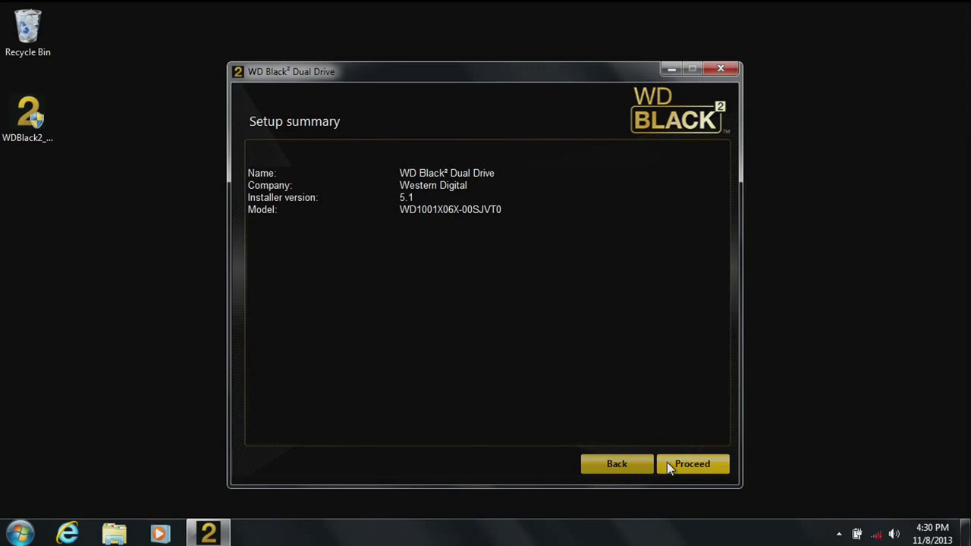
pyautogui.click(668, 463)
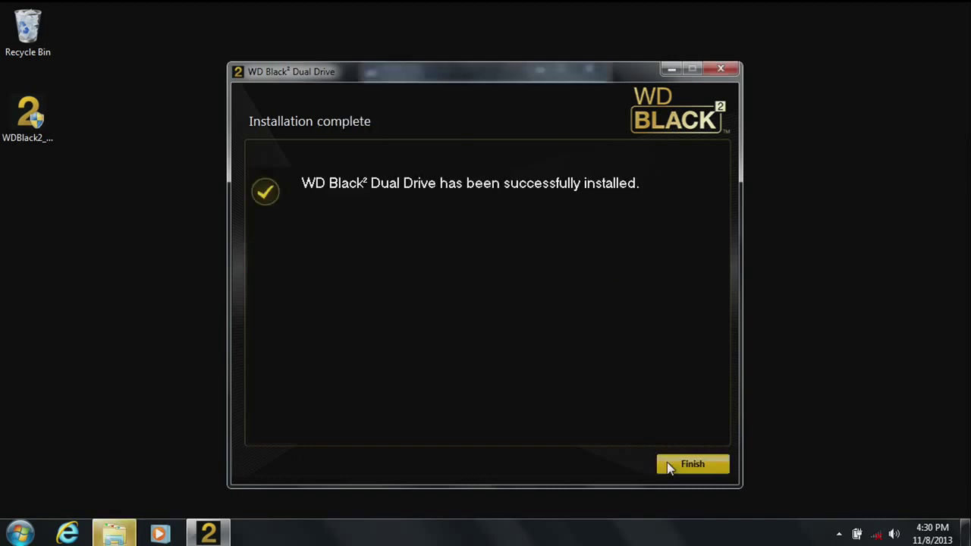
pyautogui.click(667, 465)
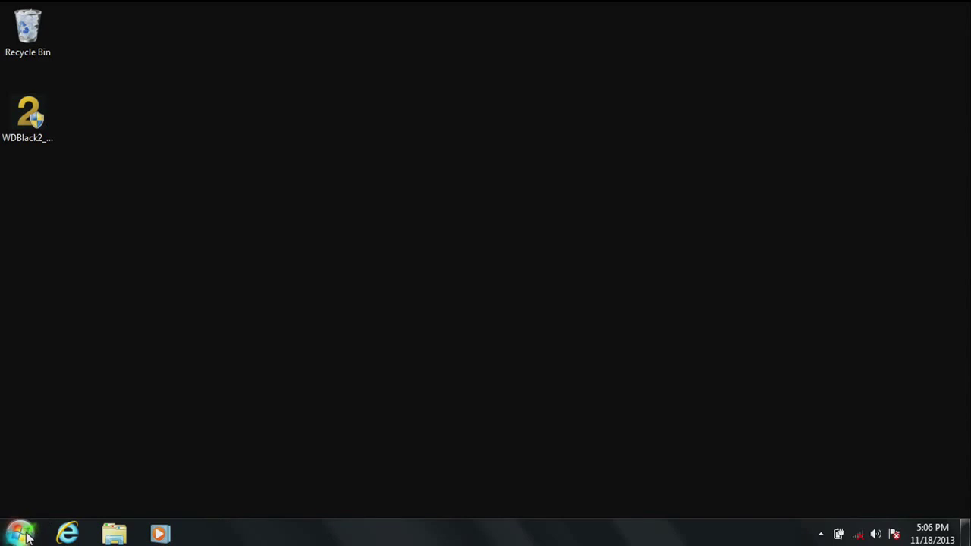
pyautogui.click(21, 534)
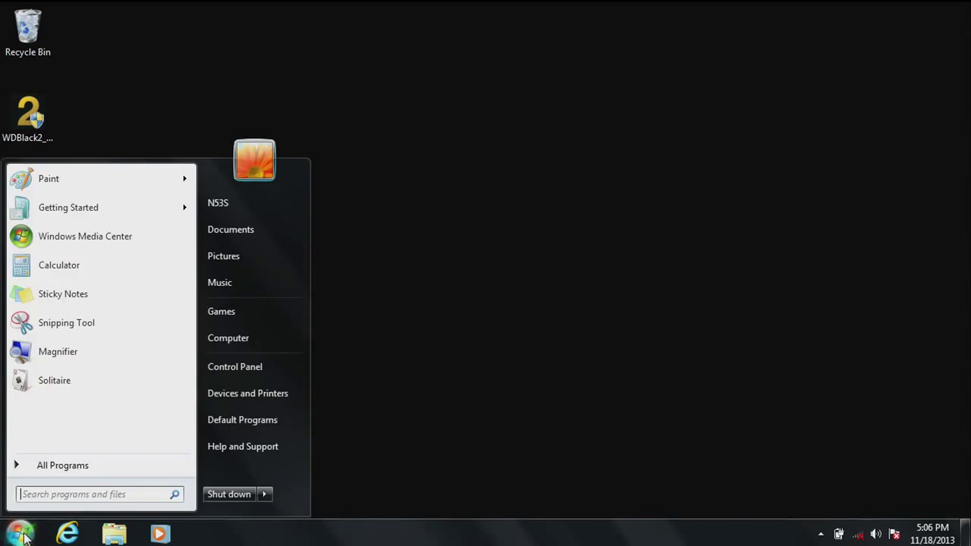
pyautogui.click(255, 338)
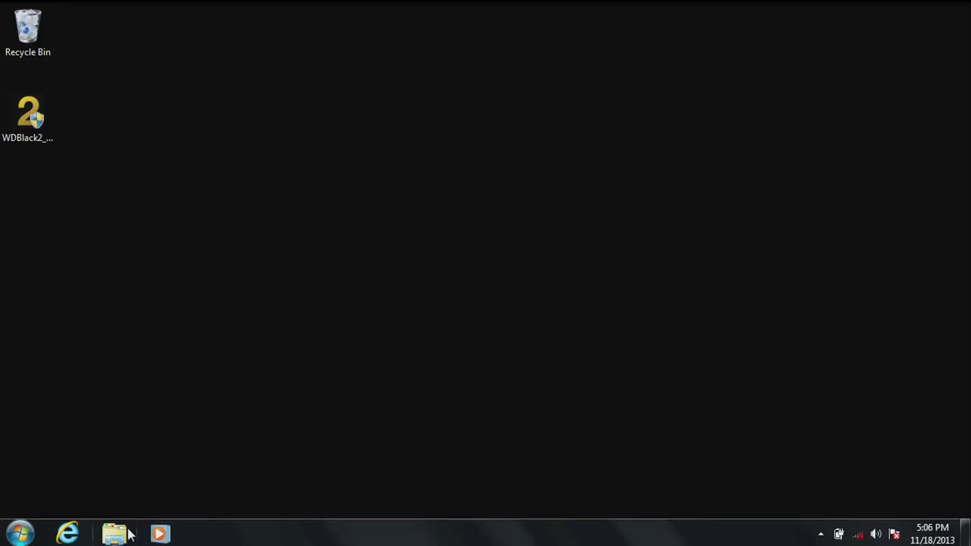
# Open the Documents library's Properties to see its My Documents and Public Documents locations.
pyautogui.click(116, 534)
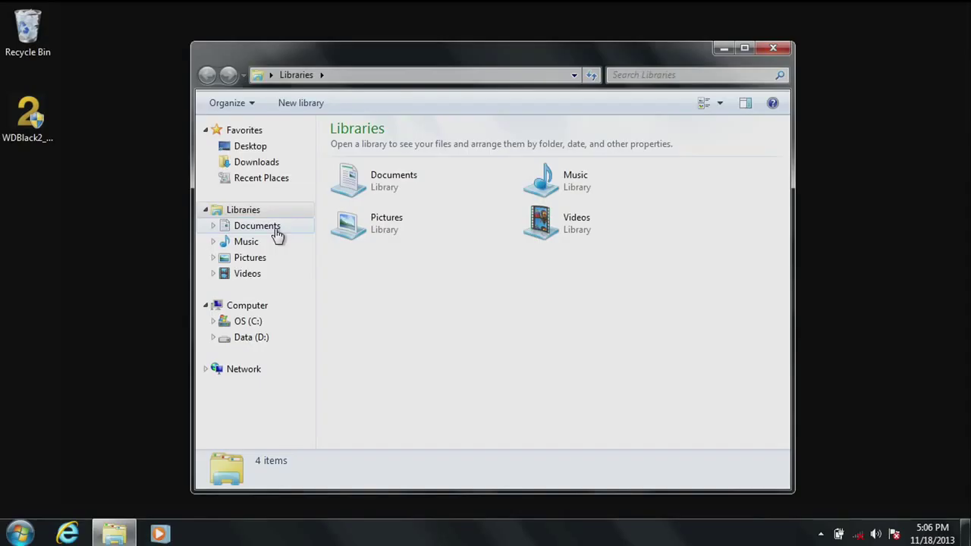
pyautogui.rightClick(277, 235)
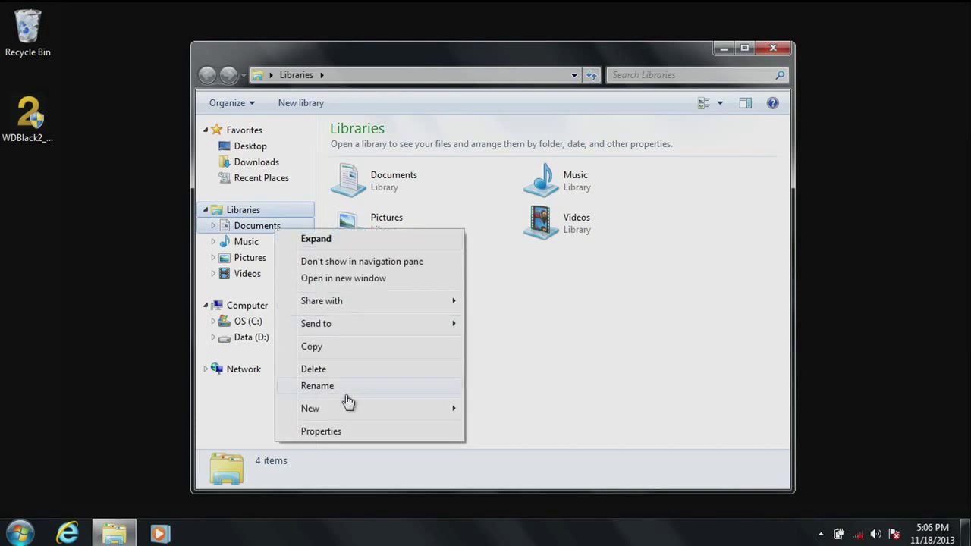
pyautogui.click(331, 431)
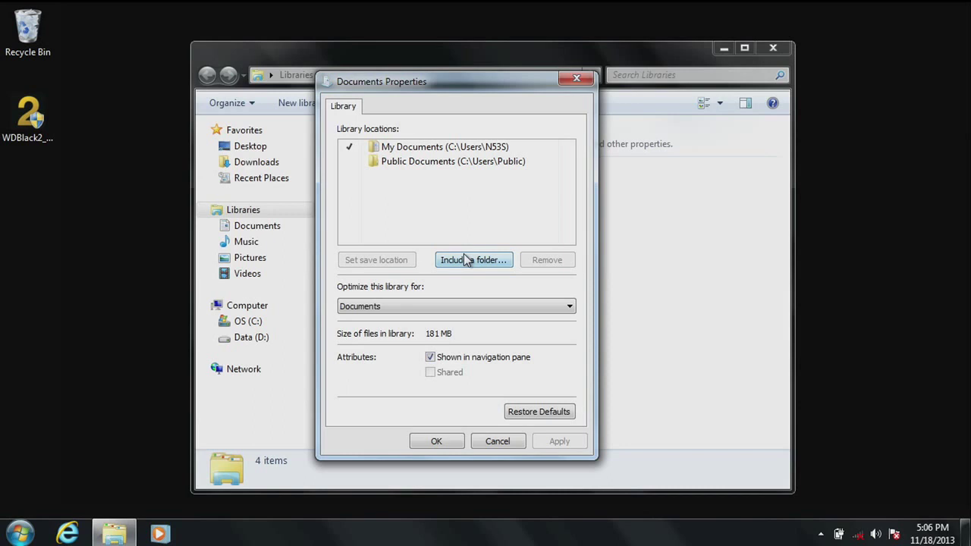
# Create a new folder named 'Documents' on Data (D:) from the Include a folder browser.
pyautogui.click(464, 255)
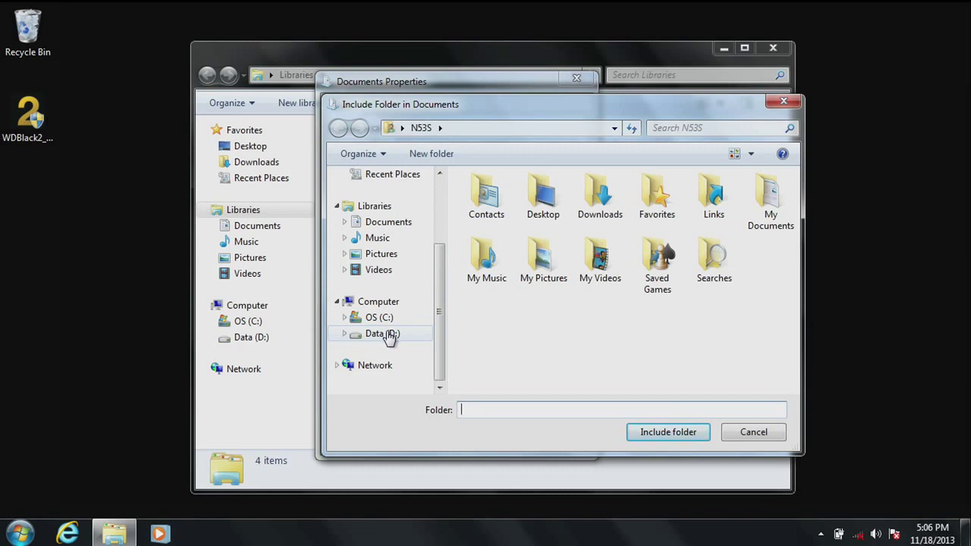
pyautogui.click(386, 335)
pyautogui.rightClick(501, 249)
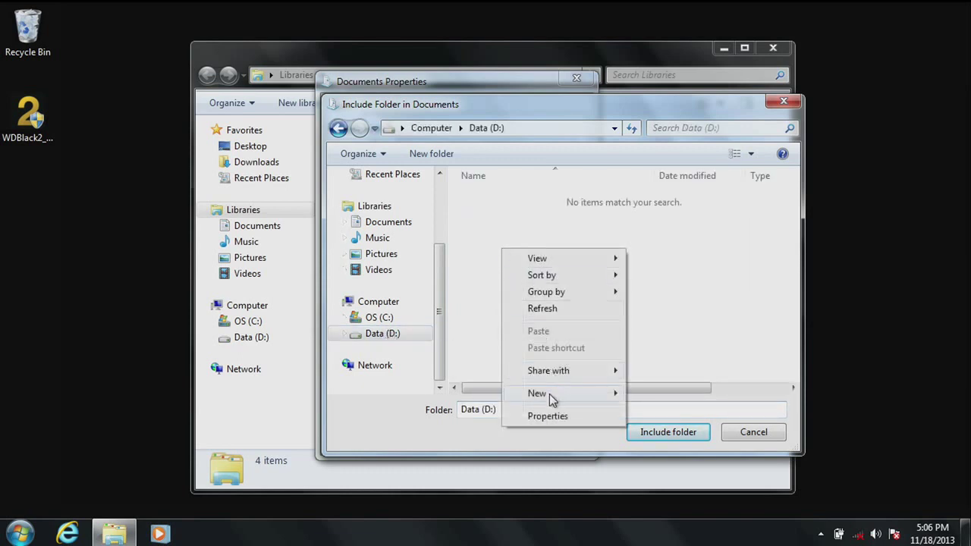
pyautogui.moveTo(550, 400)
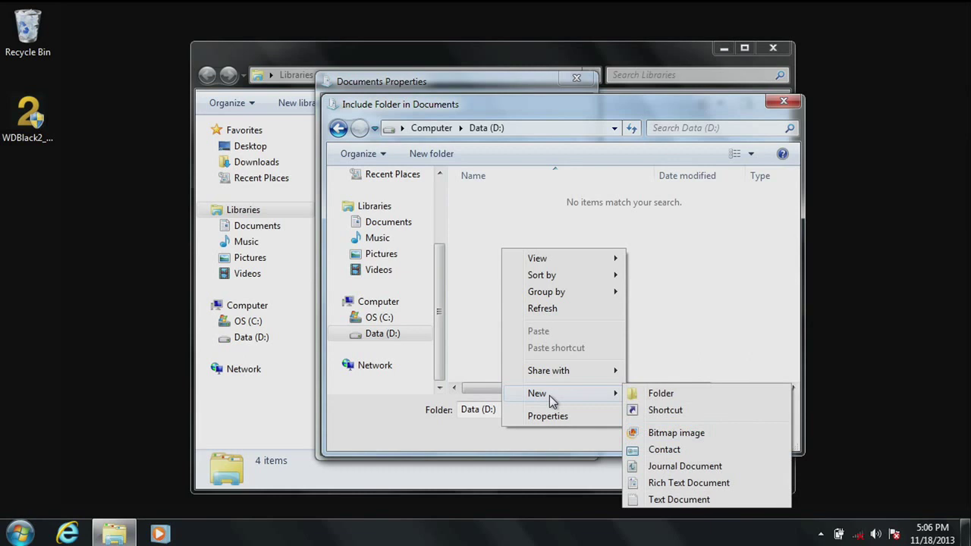
pyautogui.write('fDocuments')
pyautogui.press('Return')
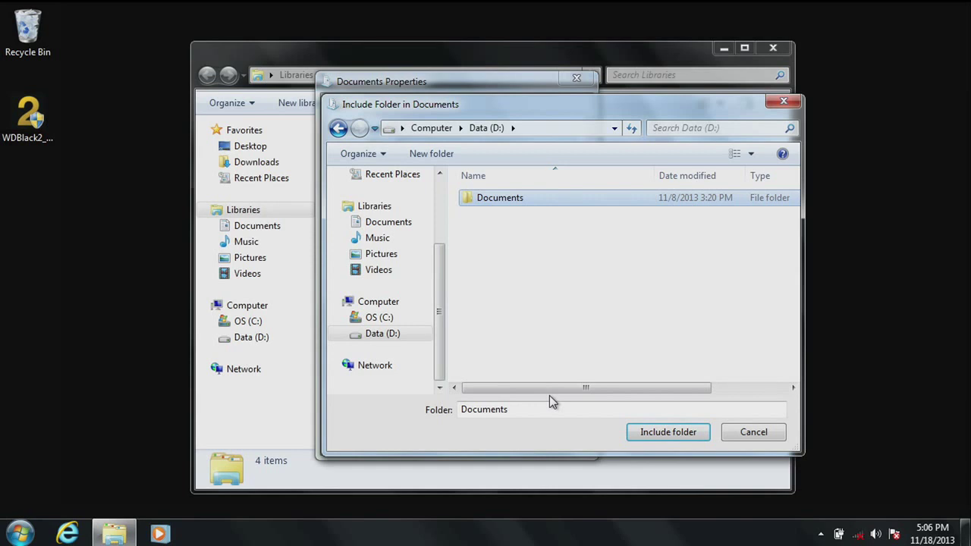
# Include D:\Documents in the Documents library and set it as the save location.
pyautogui.click(651, 432)
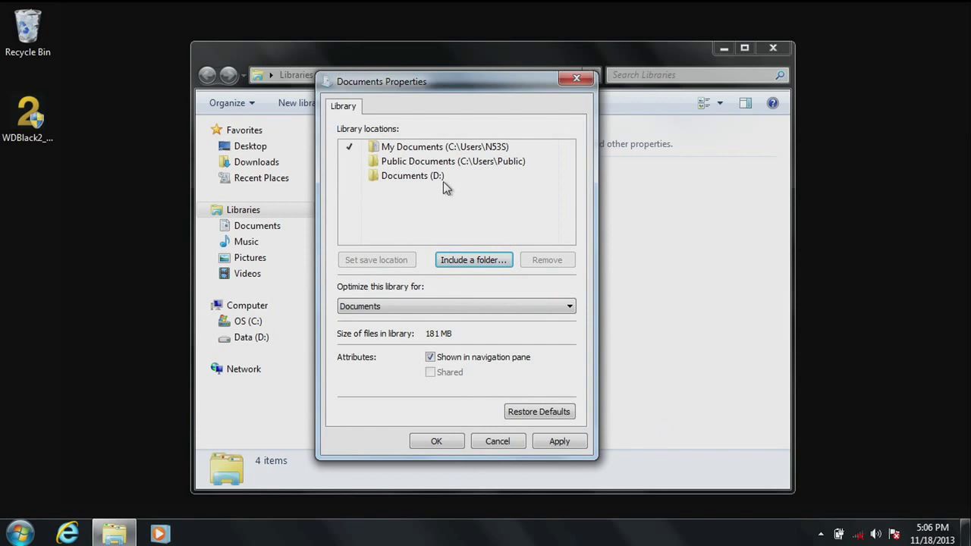
pyautogui.click(405, 178)
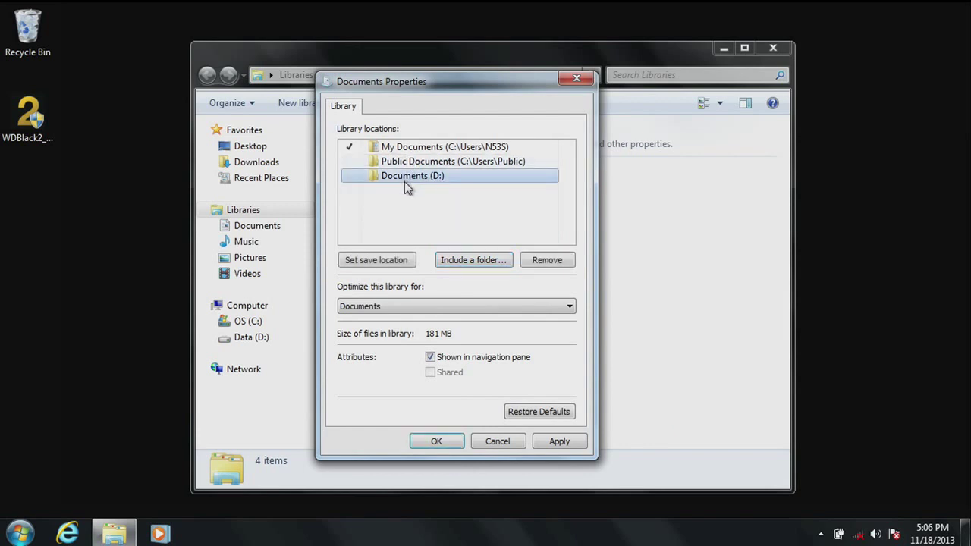
pyautogui.click(388, 259)
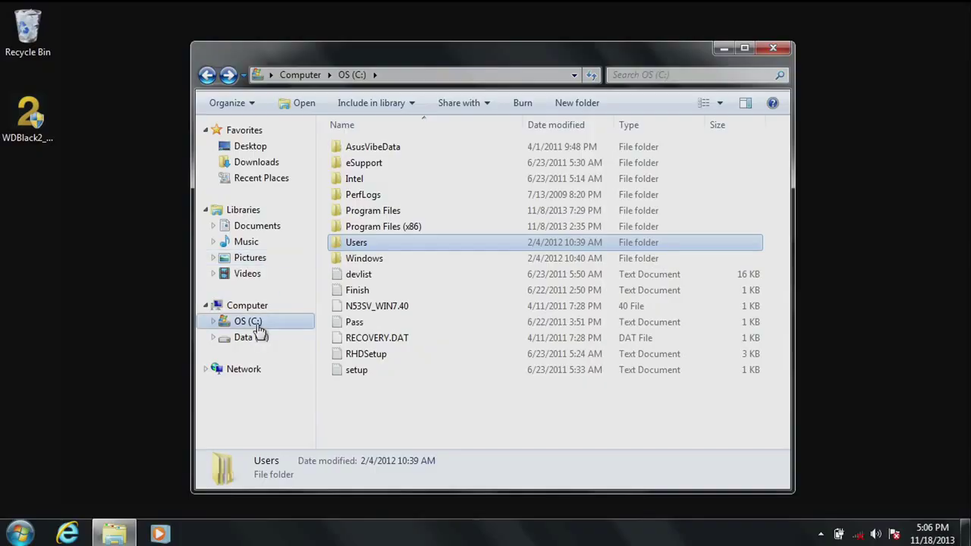
# Open the My Documents folder inside the user's profile under C:\Users.
pyautogui.click(256, 325)
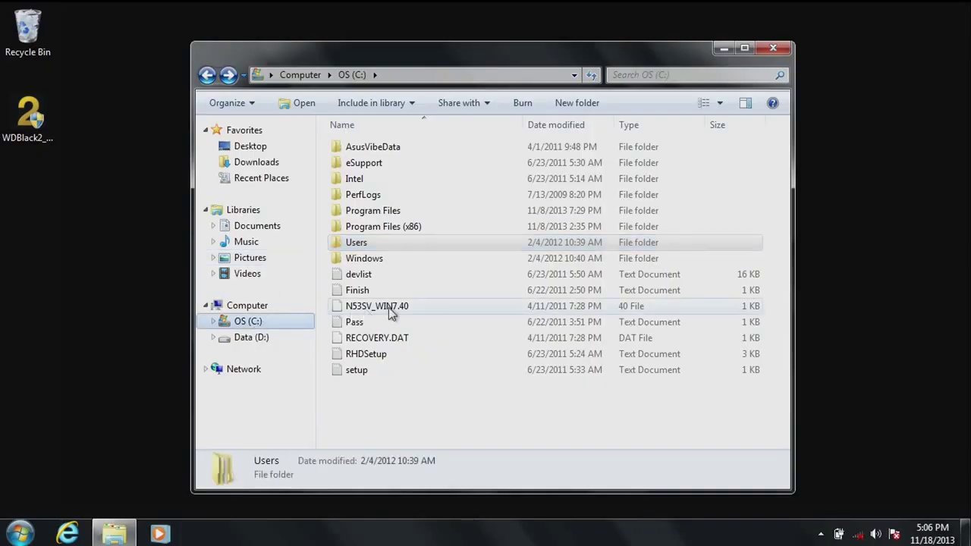
pyautogui.click(338, 241)
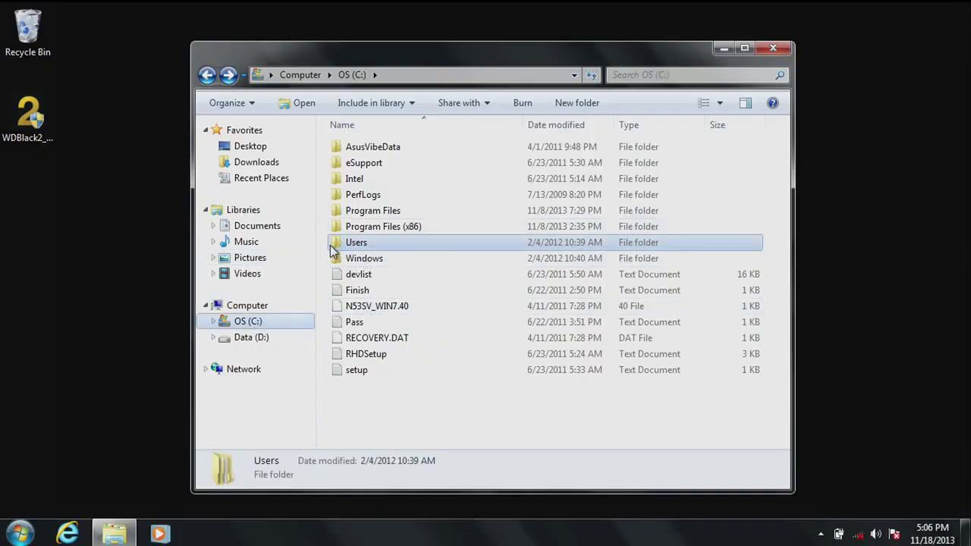
pyautogui.doubleClick(339, 241)
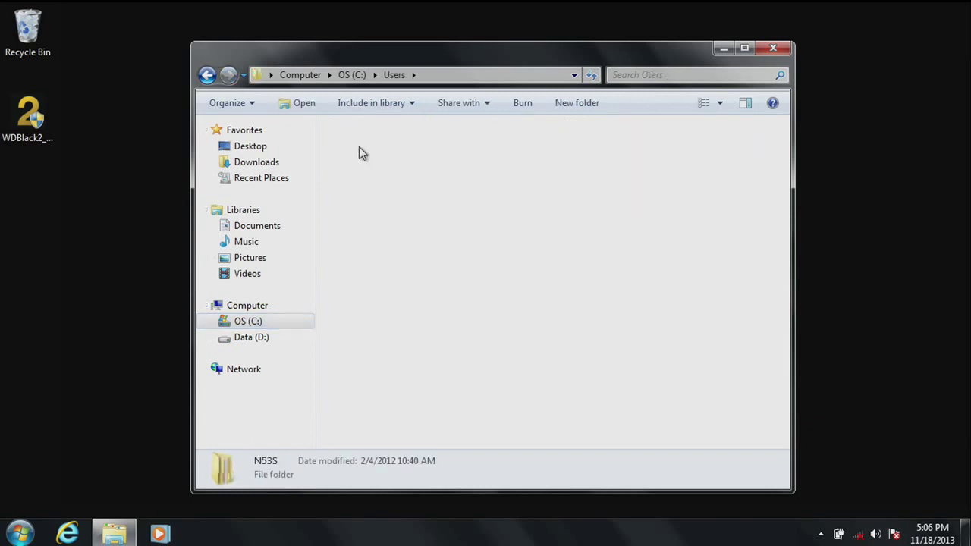
pyautogui.doubleClick(358, 150)
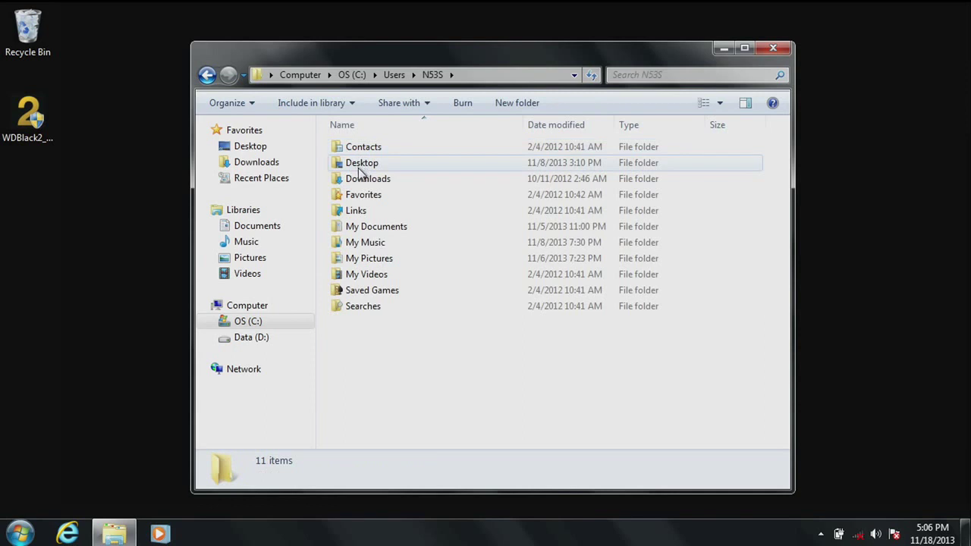
pyautogui.doubleClick(376, 227)
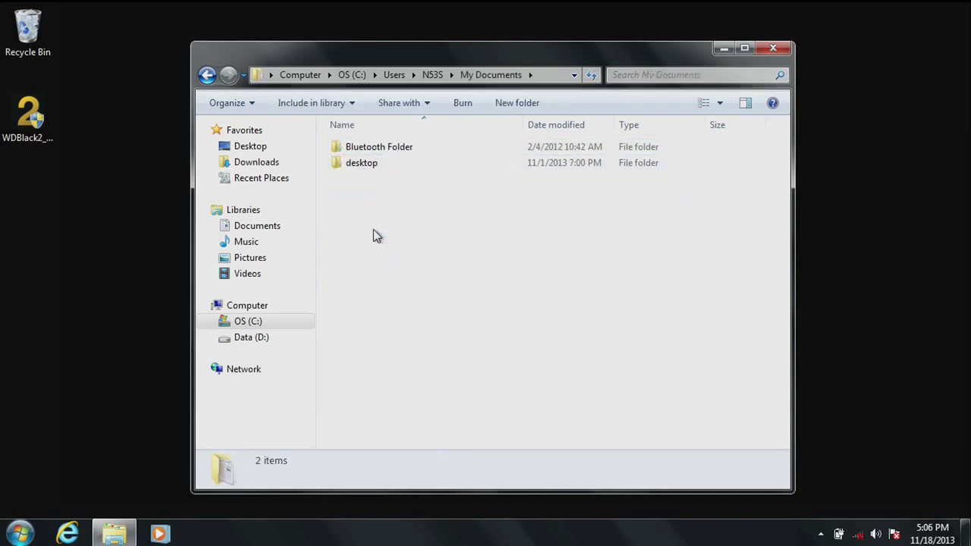
# Select and copy the Bluetooth Folder and desktop folders.
pyautogui.hotkey('ctrl', 'a')
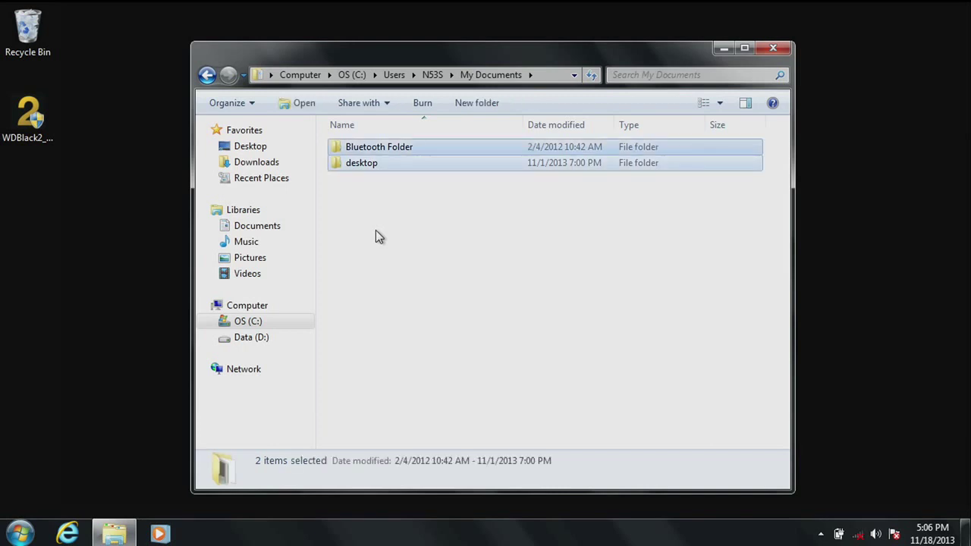
pyautogui.rightClick(369, 154)
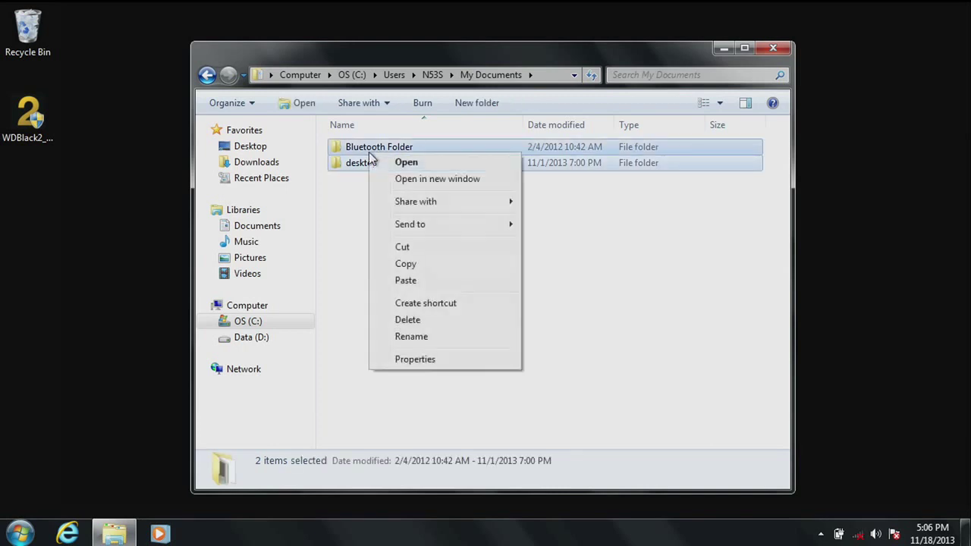
pyautogui.click(406, 264)
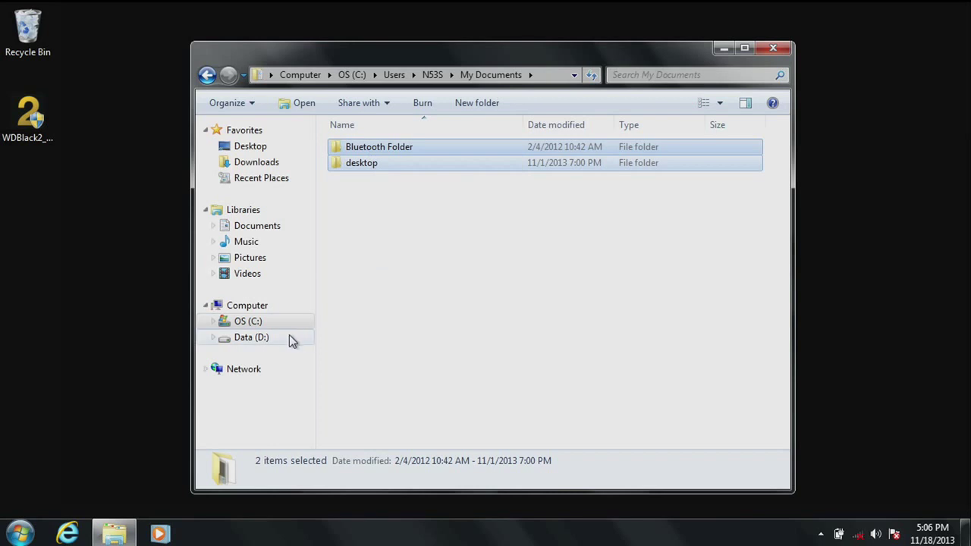
# Paste the Bluetooth Folder and desktop folders into D:\Documents (87 items, 181 MB).
pyautogui.click(242, 339)
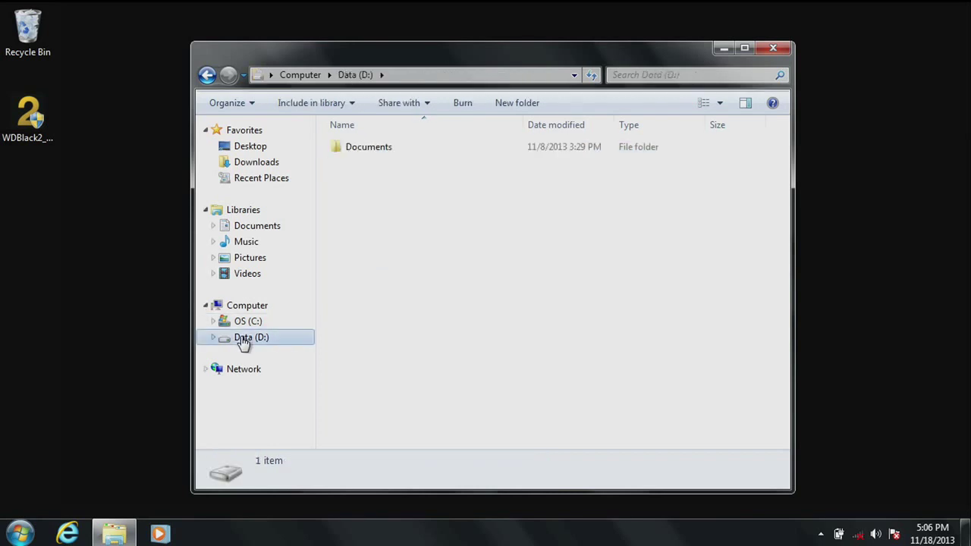
pyautogui.doubleClick(377, 148)
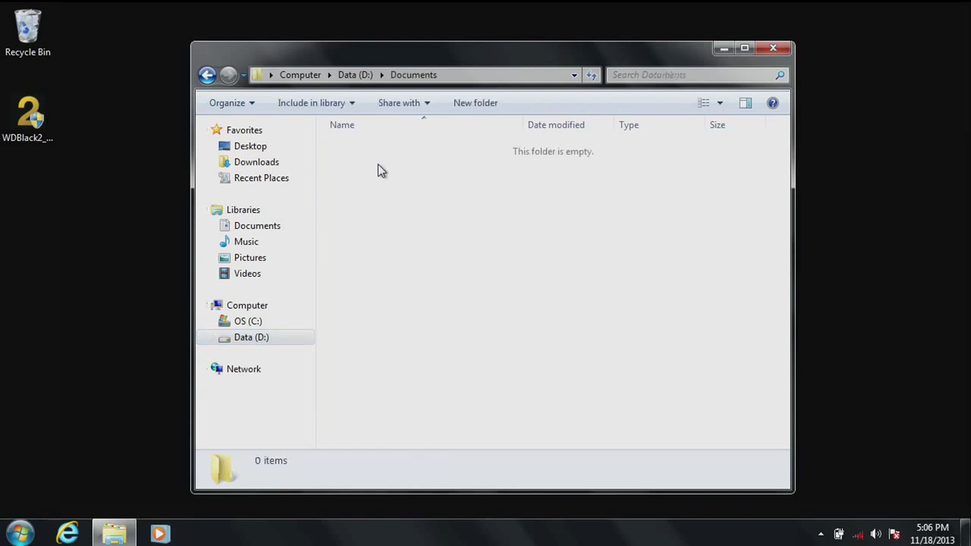
pyautogui.rightClick(379, 167)
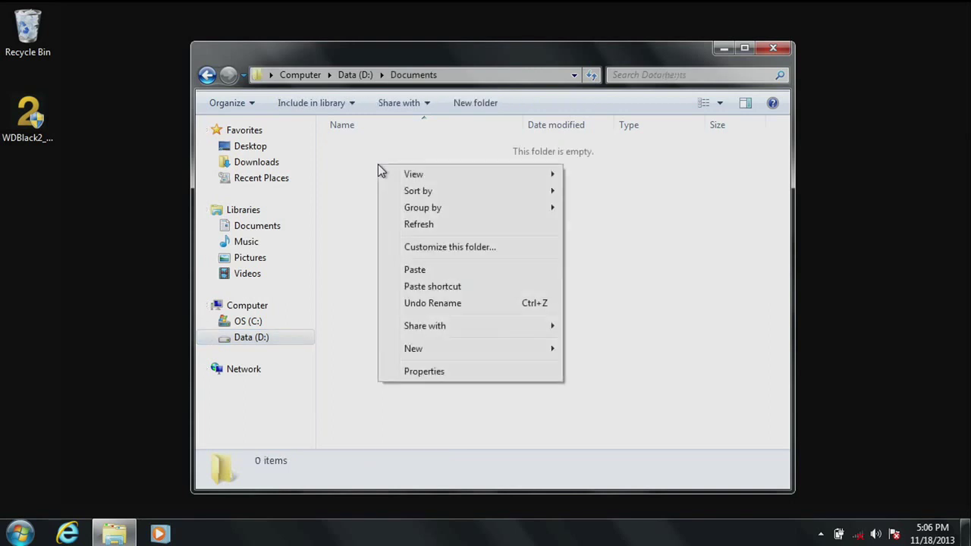
pyautogui.click(415, 270)
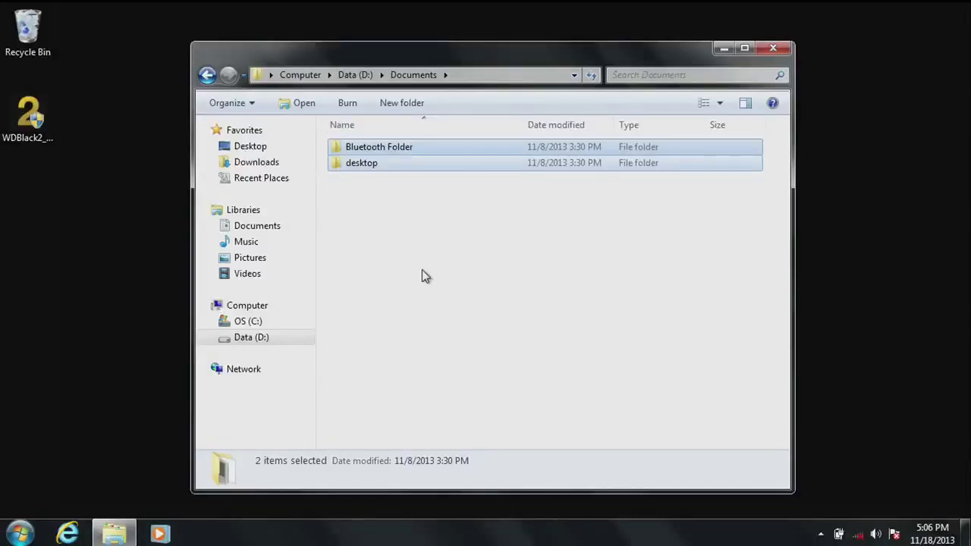
# In Documents library properties, remove My Documents and Public Documents, keeping Documents (D:), and apply.
pyautogui.click(379, 203)
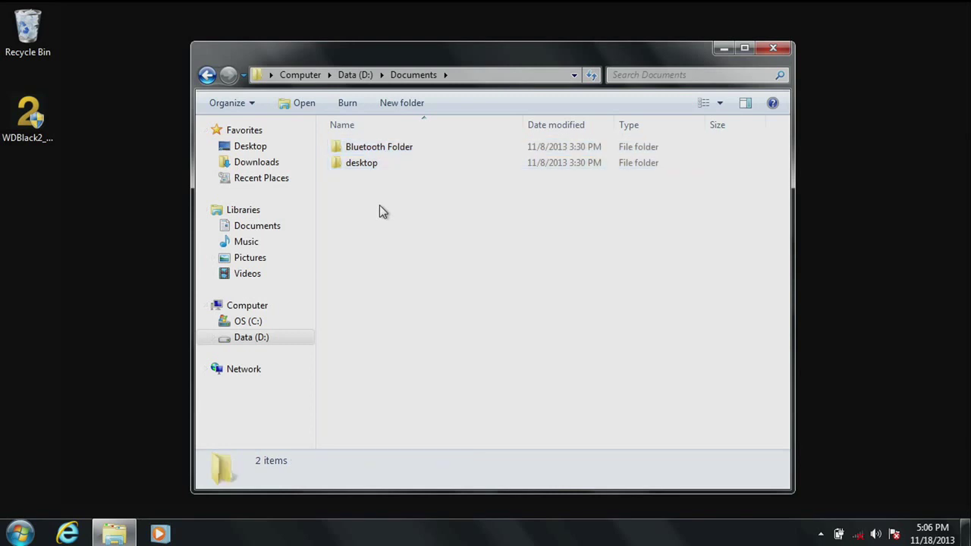
pyautogui.rightClick(258, 231)
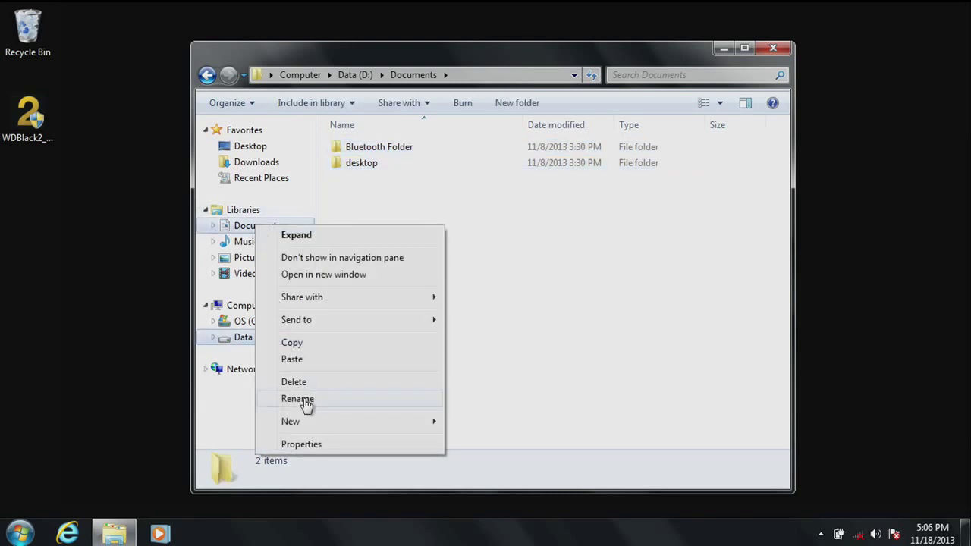
pyautogui.click(310, 443)
pyautogui.click(435, 201)
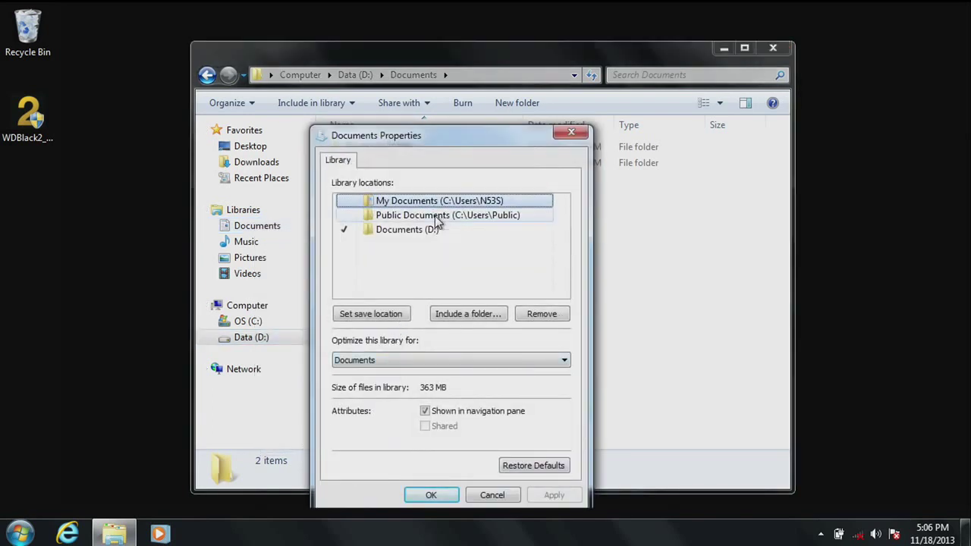
pyautogui.click(552, 315)
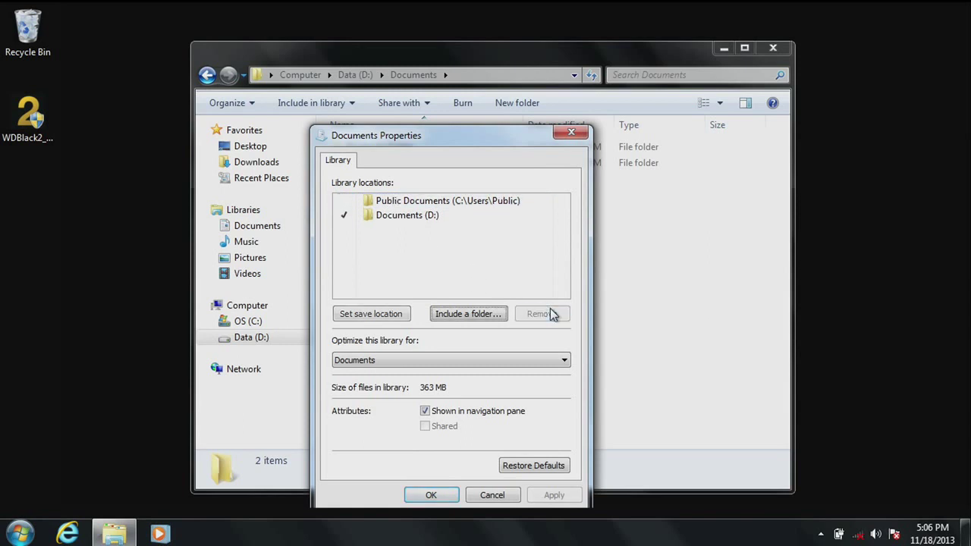
pyautogui.click(484, 201)
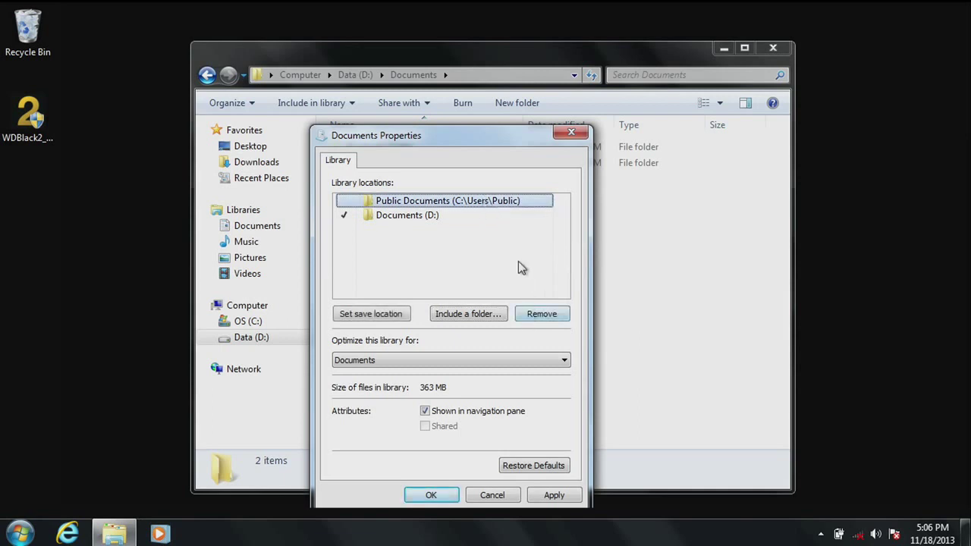
pyautogui.click(413, 216)
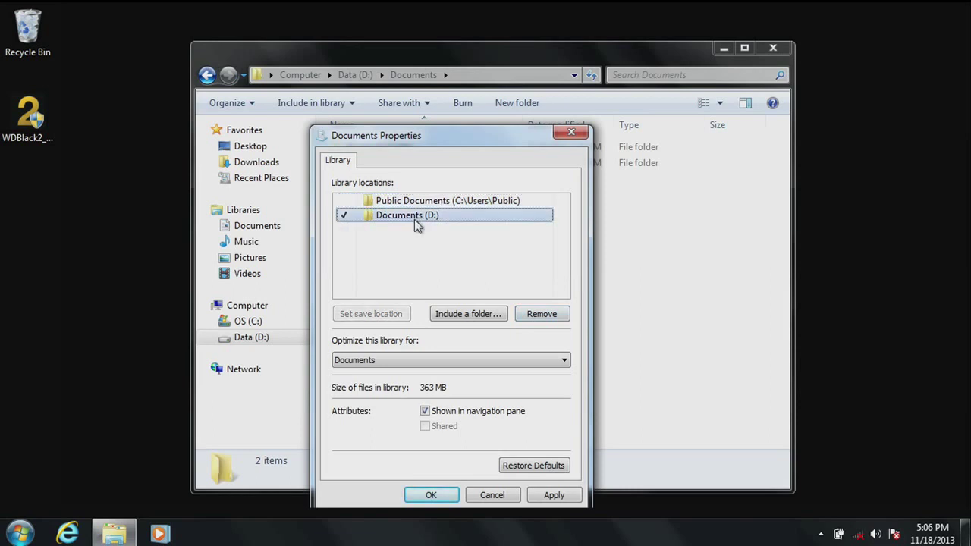
pyautogui.click(425, 201)
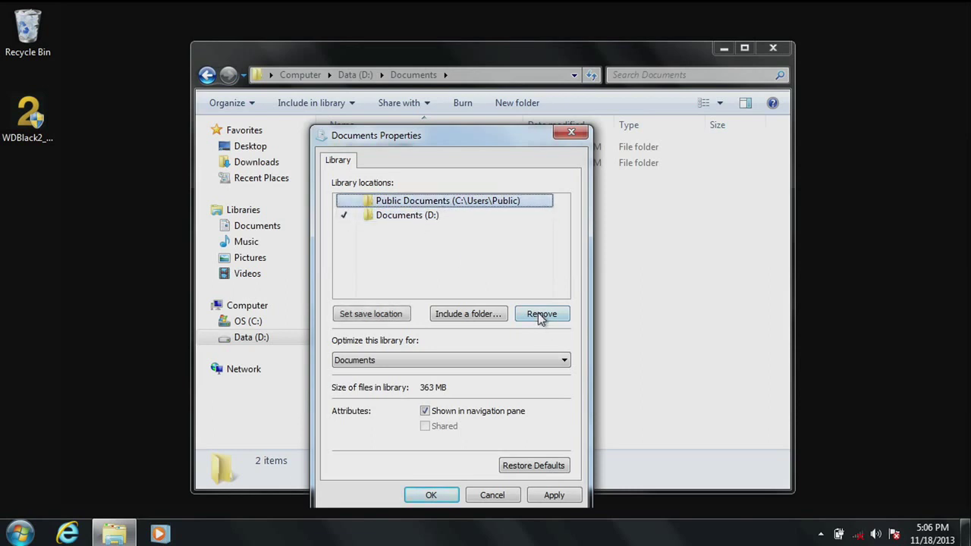
pyautogui.click(538, 312)
pyautogui.click(553, 495)
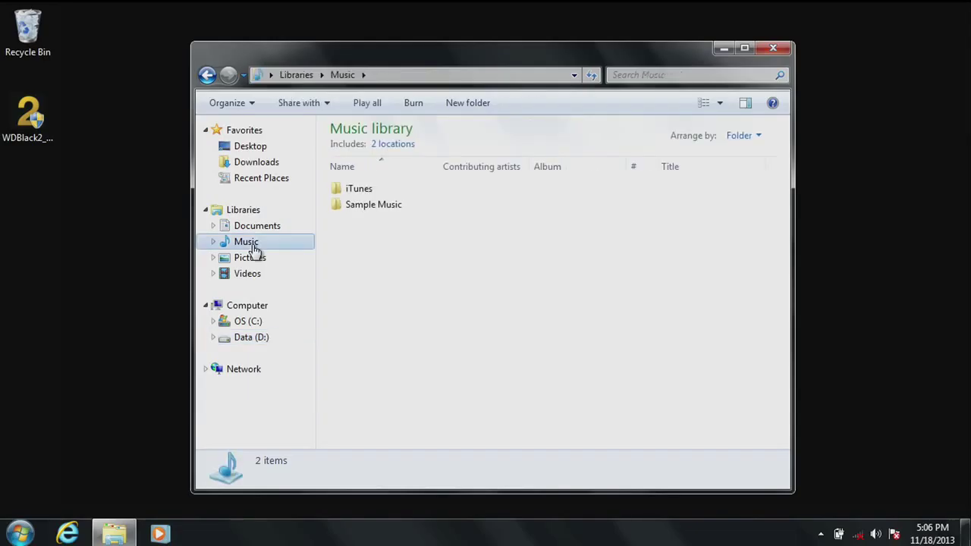
# From Music library properties, create a new folder named 'Music' on Data (D:).
pyautogui.rightClick(253, 247)
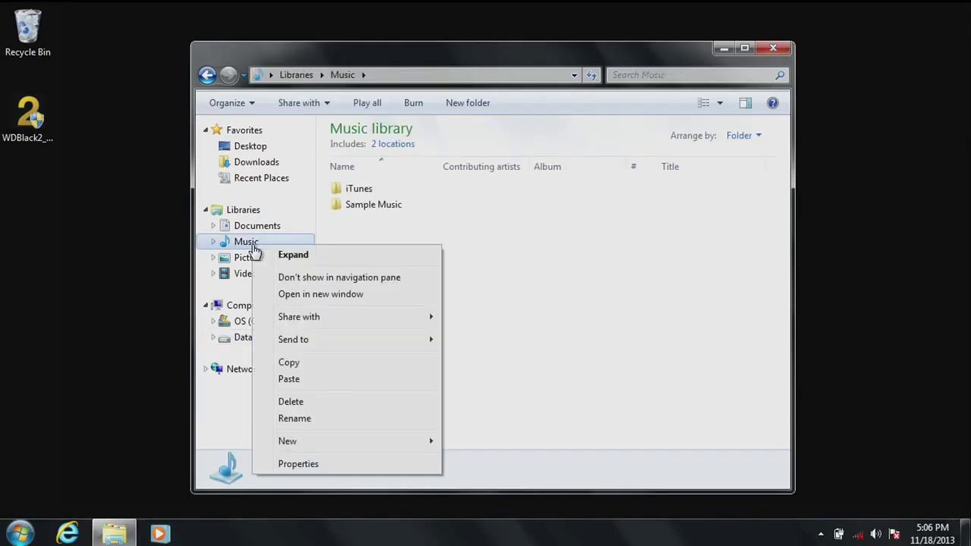
pyautogui.click(312, 467)
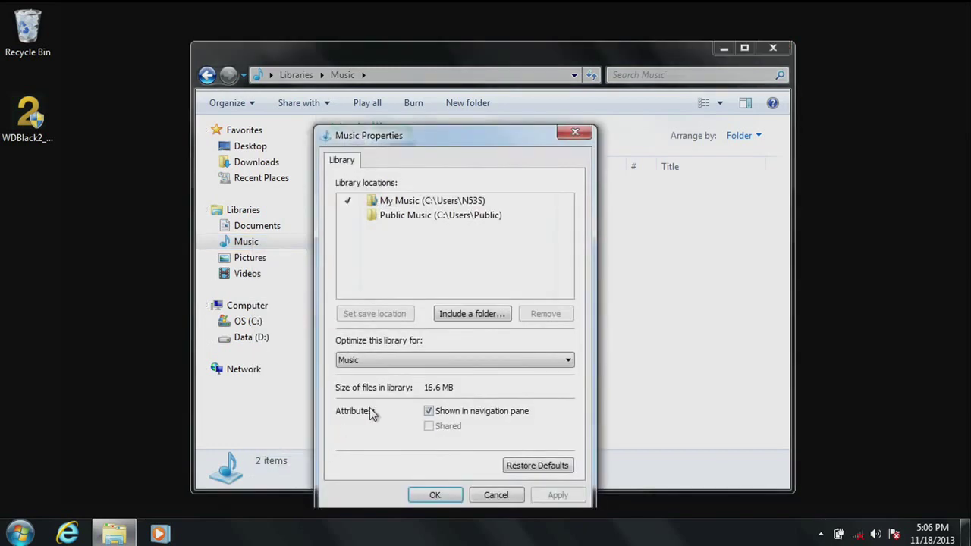
pyautogui.click(478, 315)
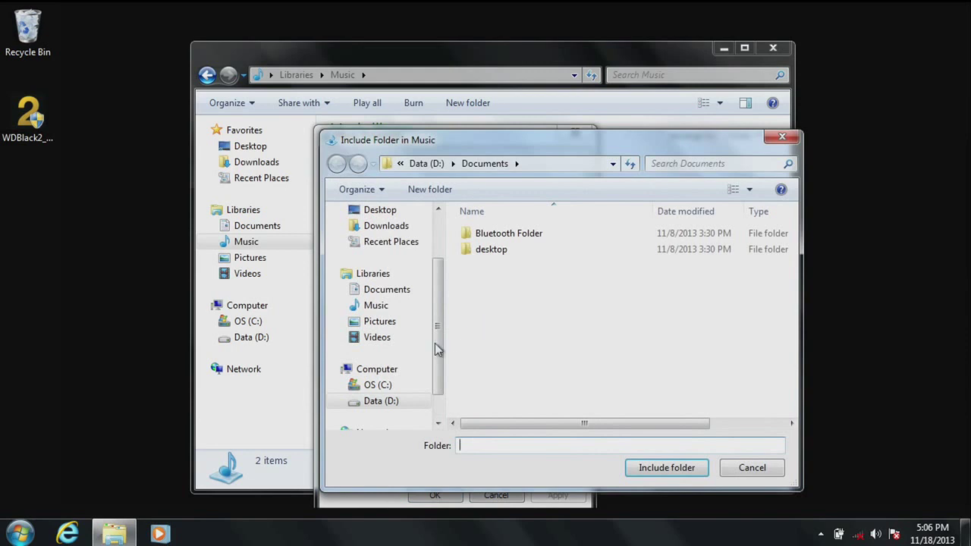
pyautogui.click(380, 402)
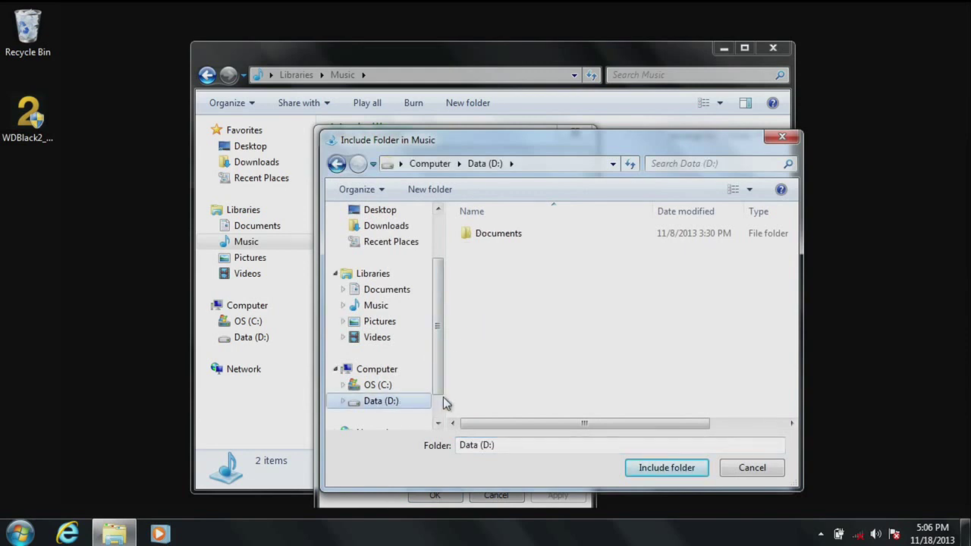
pyautogui.rightClick(496, 311)
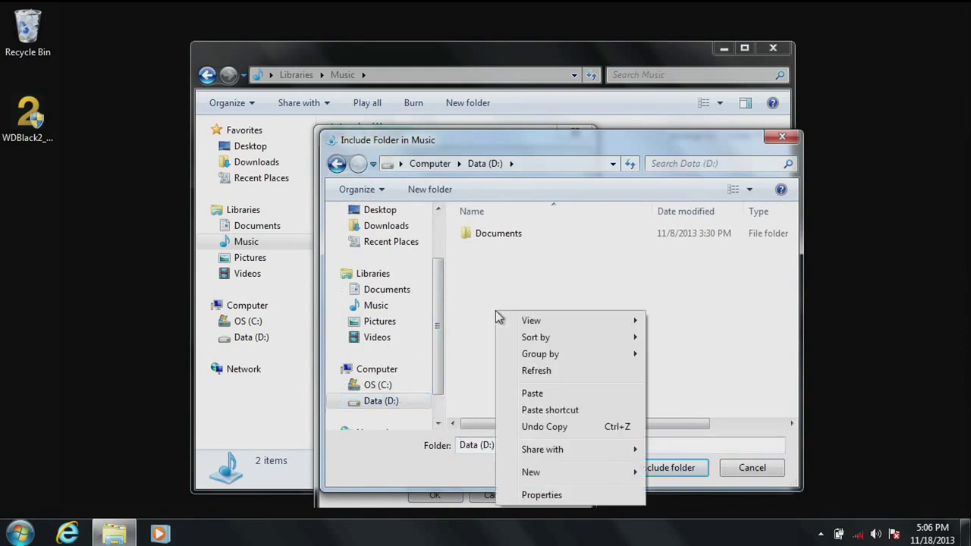
pyautogui.moveTo(544, 470)
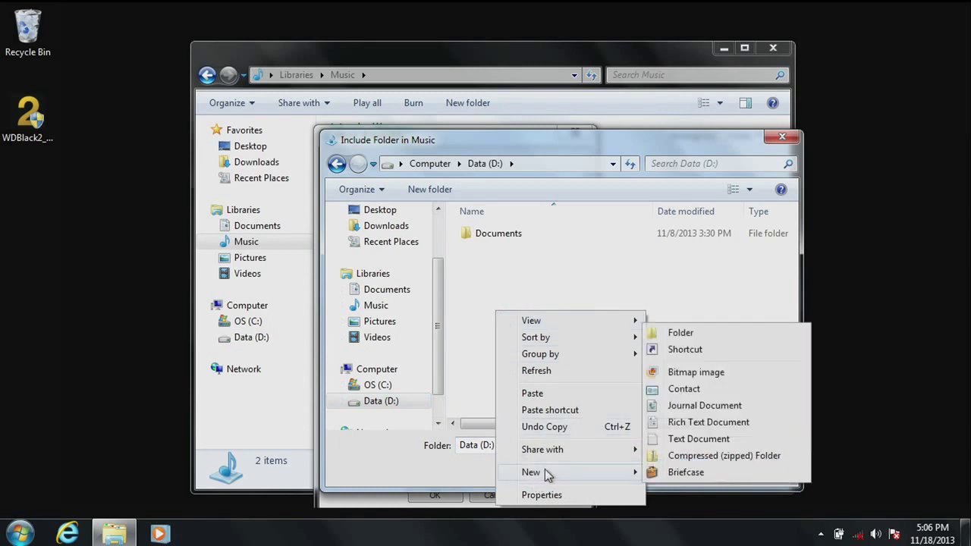
pyautogui.click(706, 337)
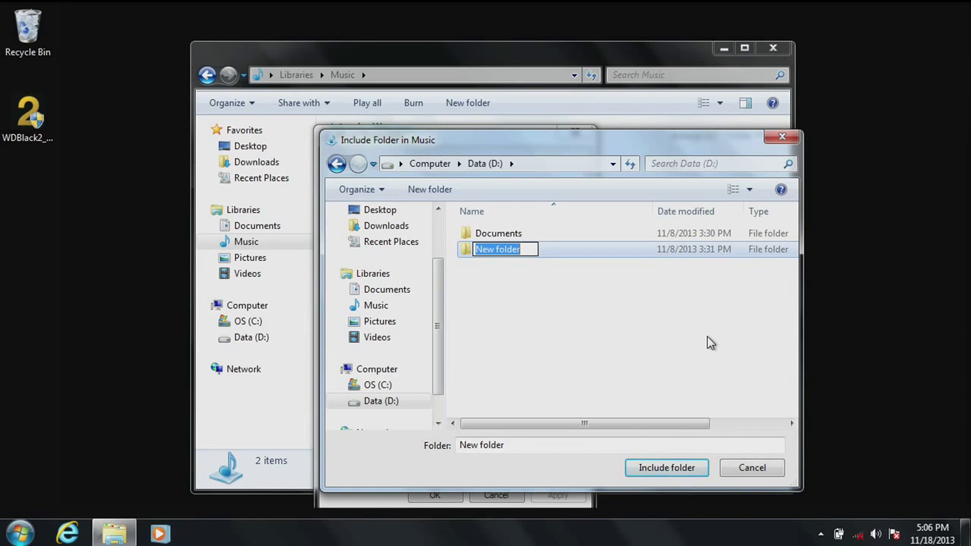
pyautogui.write('Mui')
pyautogui.write('ic')
pyautogui.press('Return')
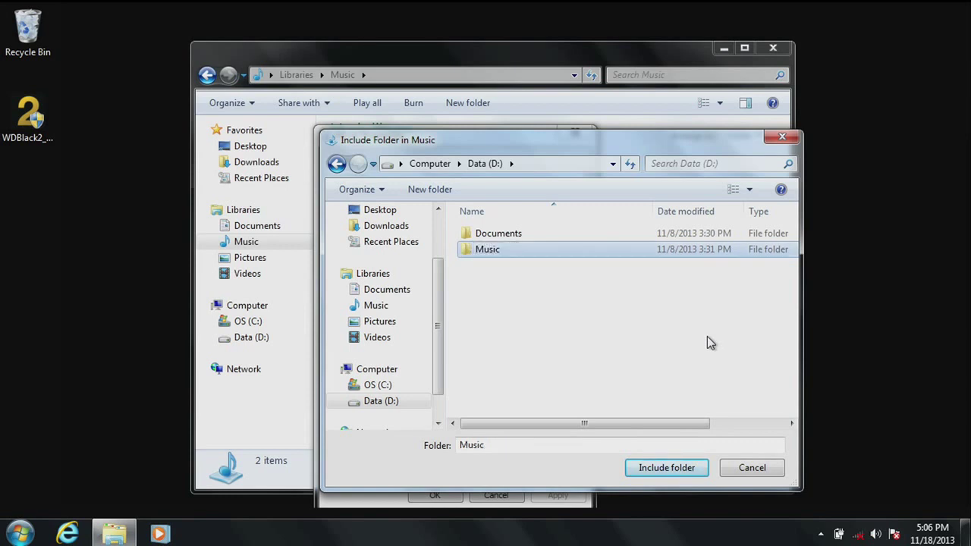
# Include D:\Music in the Music library, set it as the save location, and apply.
pyautogui.click(666, 467)
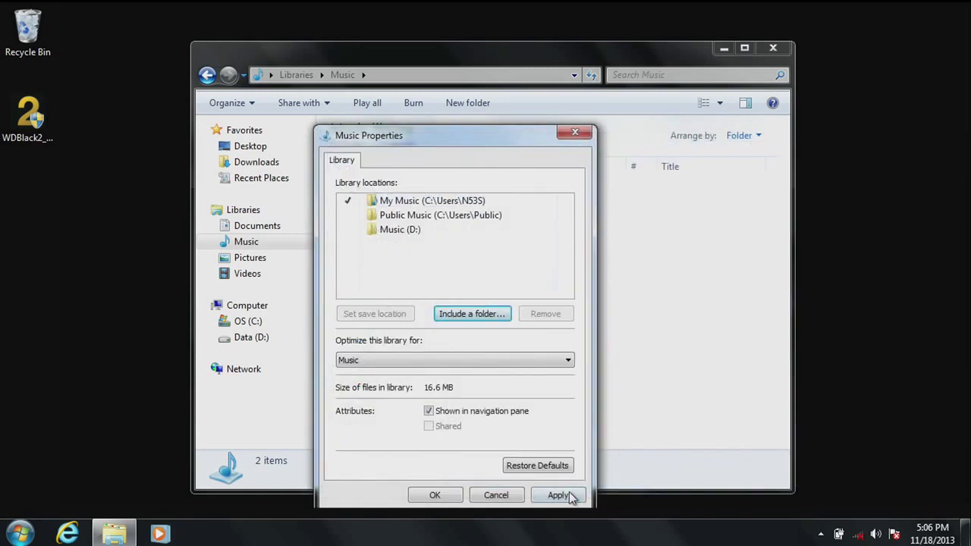
pyautogui.click(419, 236)
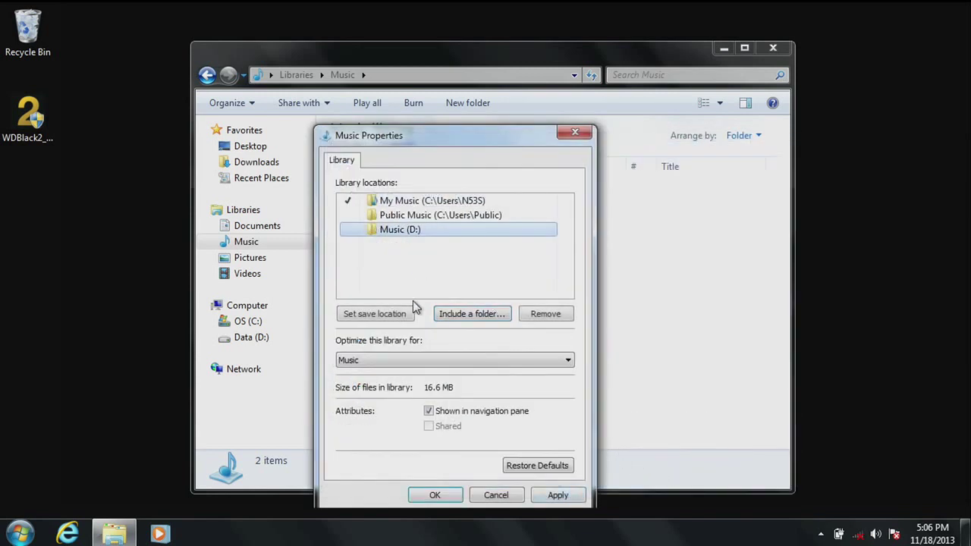
pyautogui.click(399, 318)
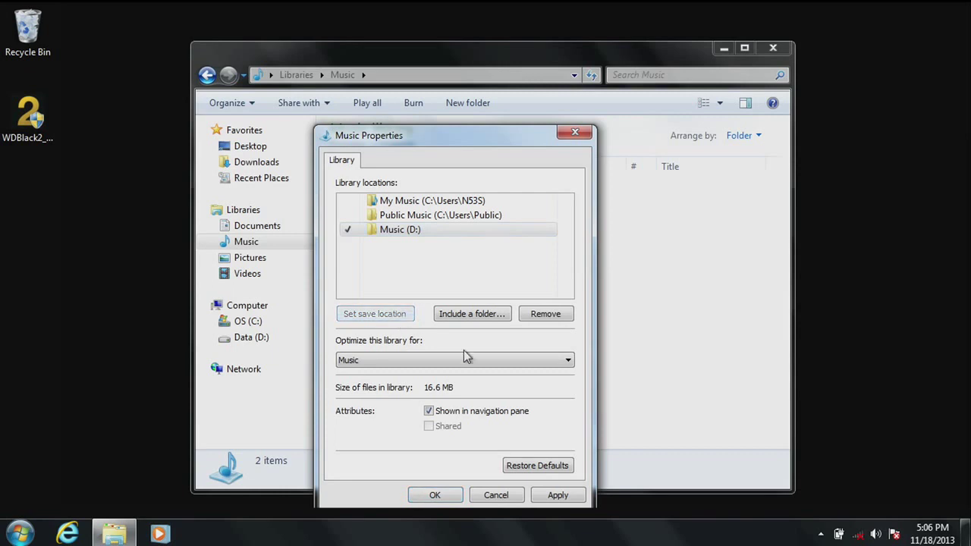
pyautogui.click(553, 497)
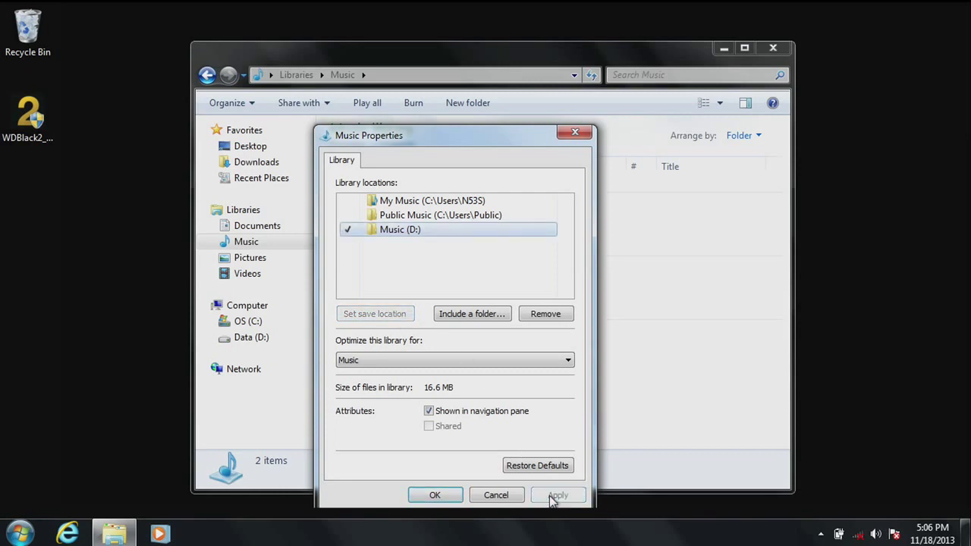
# Close the library properties and copy the iTunes and Sample Music folders.
pyautogui.press('Return')
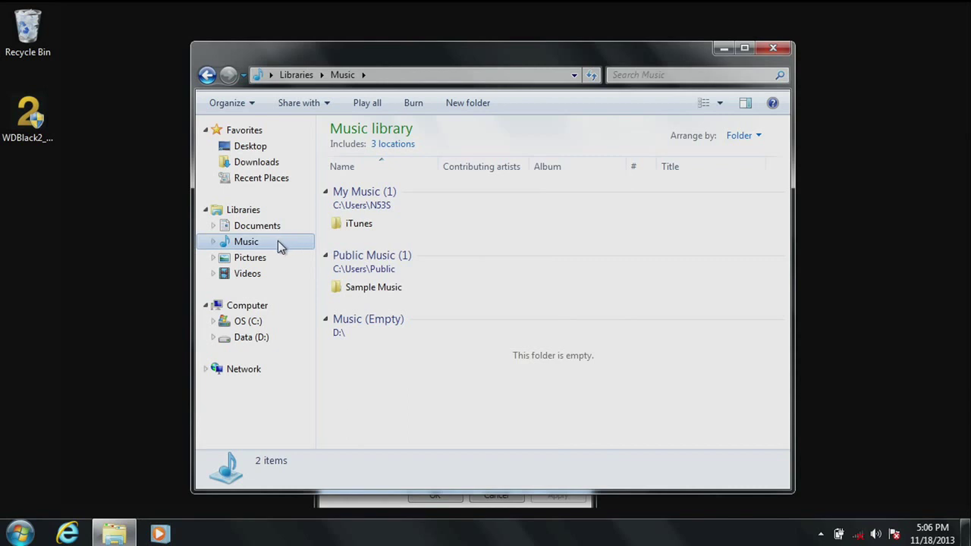
pyautogui.hotkey('ctrl', 'a')
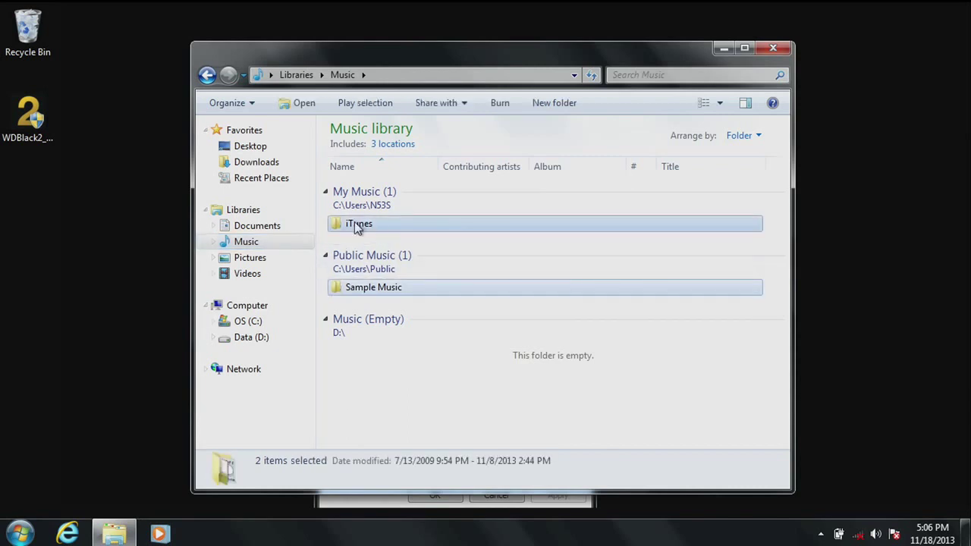
pyautogui.rightClick(357, 228)
pyautogui.click(394, 386)
# Paste the iTunes and Sample Music folders into the Music folder on Data (D:).
pyautogui.click(249, 339)
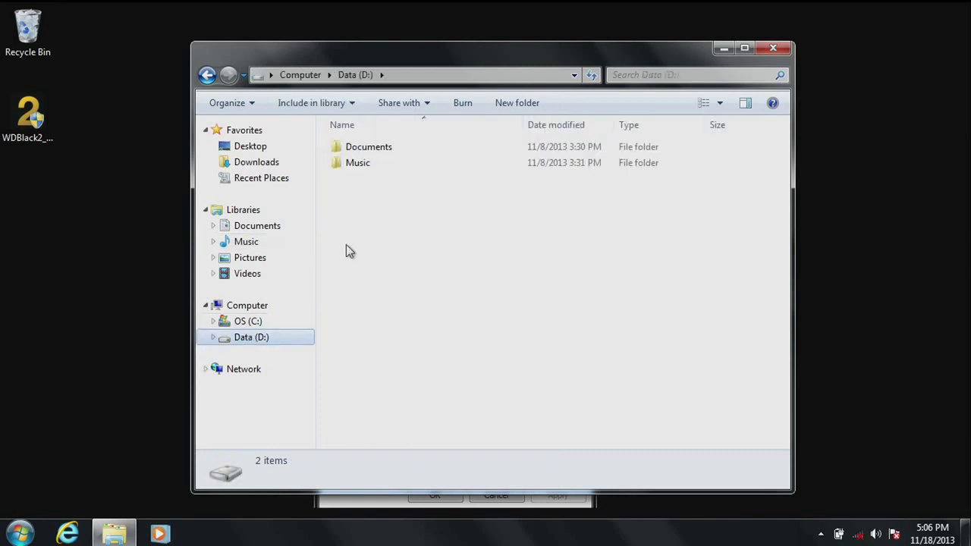
pyautogui.doubleClick(358, 168)
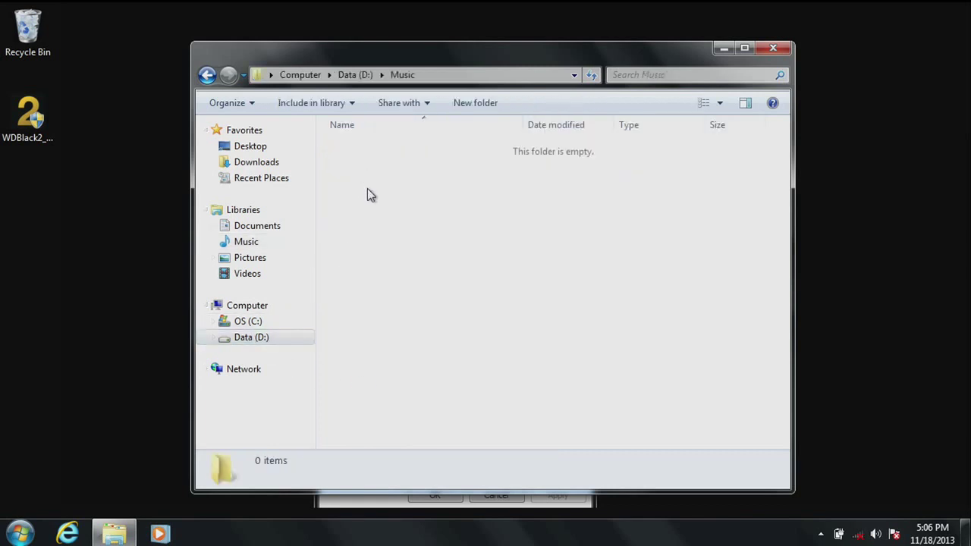
pyautogui.rightClick(367, 188)
pyautogui.click(423, 295)
# Remove My Music and Public Music from the Music library's locations, then apply and confirm with OK.
pyautogui.click(383, 504)
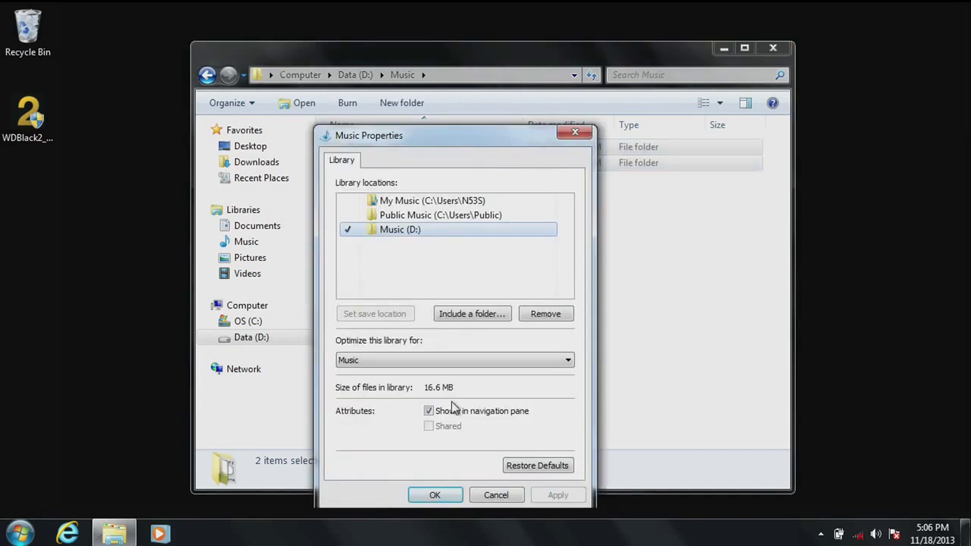
pyautogui.click(418, 200)
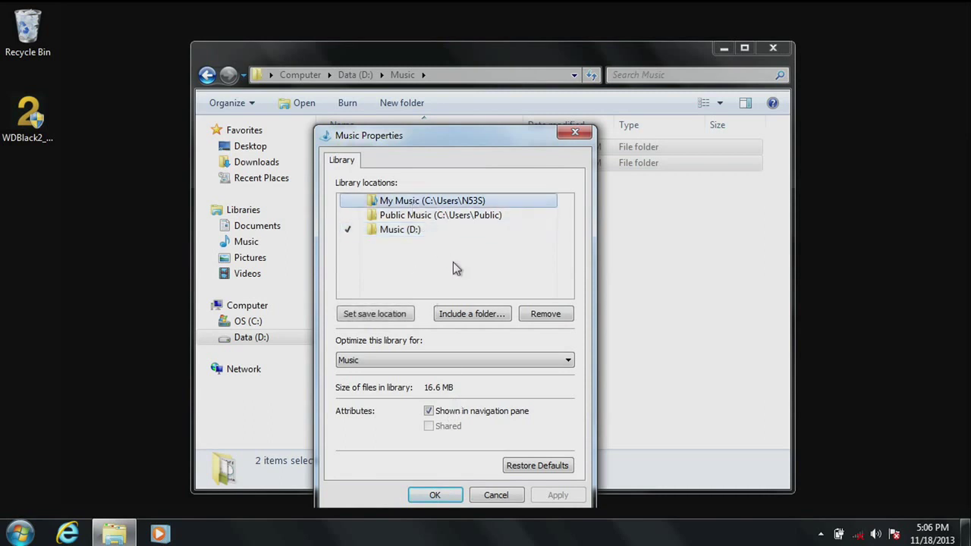
pyautogui.click(535, 314)
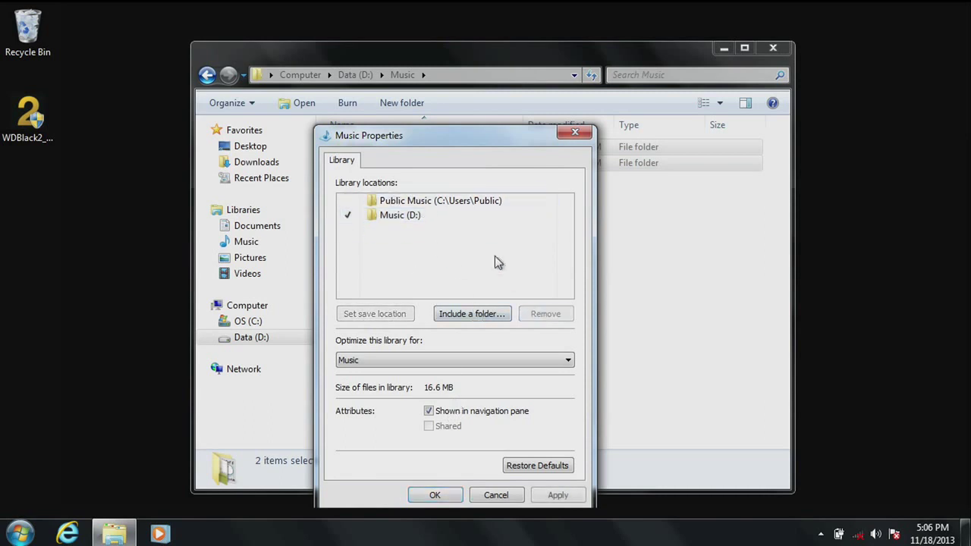
pyautogui.click(459, 203)
pyautogui.click(536, 317)
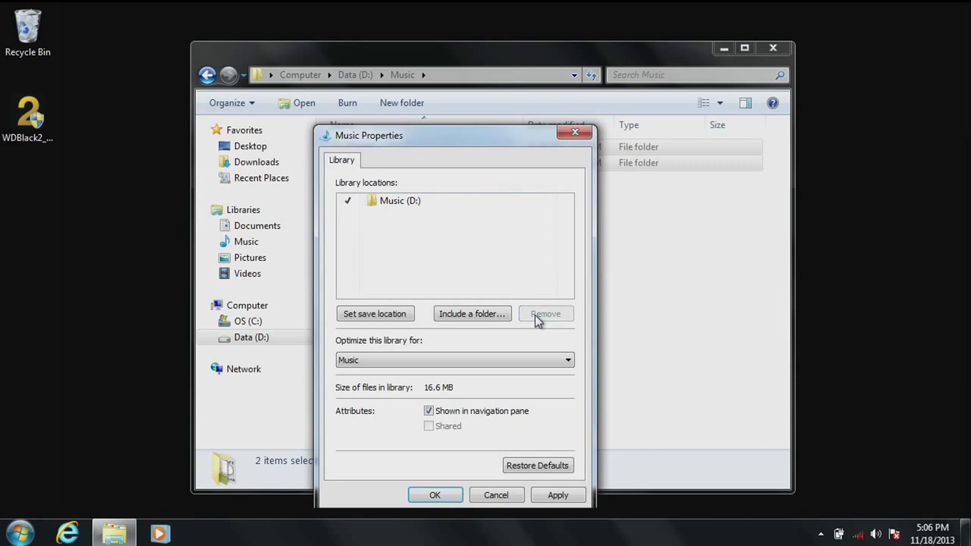
pyautogui.click(552, 496)
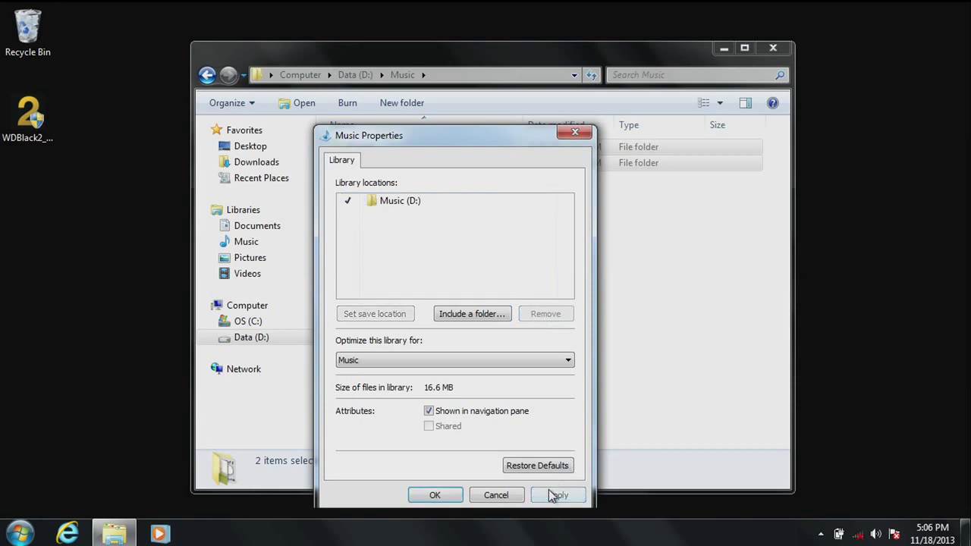
pyautogui.click(435, 496)
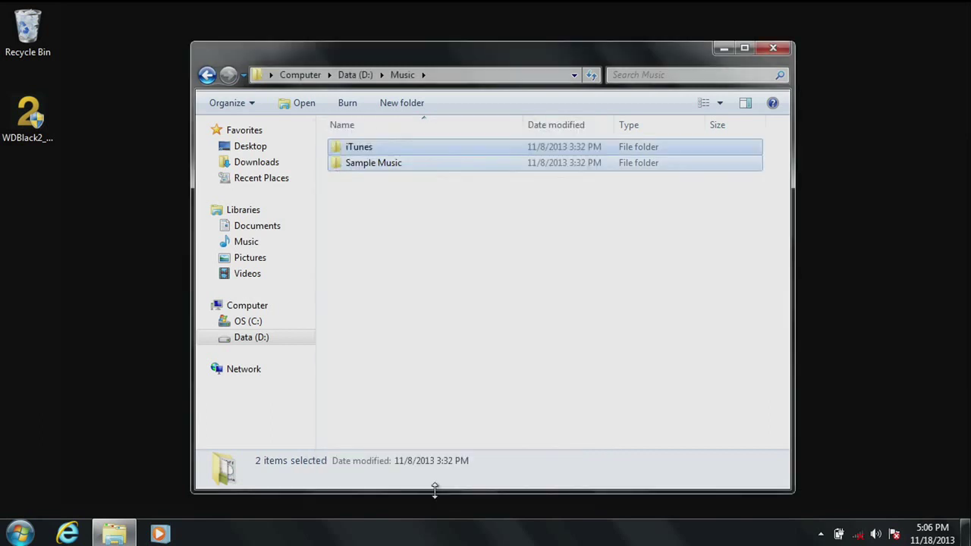
pyautogui.click(247, 261)
# Bring up the context menu for the Pictures library.
pyautogui.rightClick(244, 261)
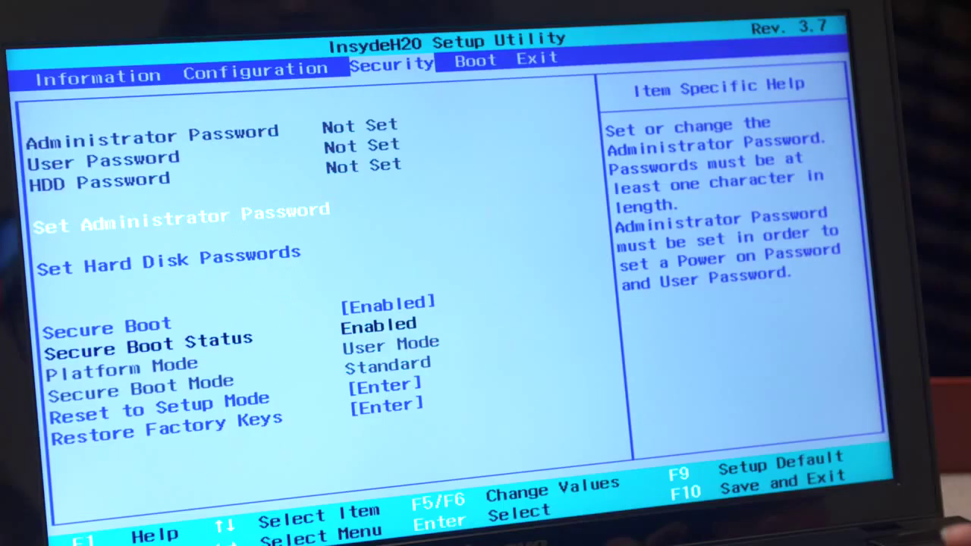
# Set Secure Boot to Disabled on the Security tab and choose Exit Saving Changes.
pyautogui.press('Down')
pyautogui.press('Down')
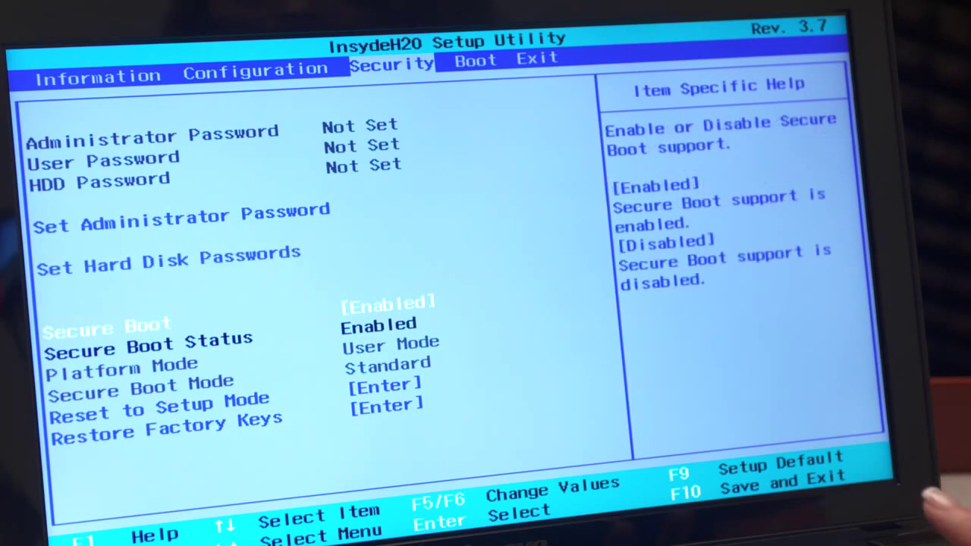
pyautogui.press('Return')
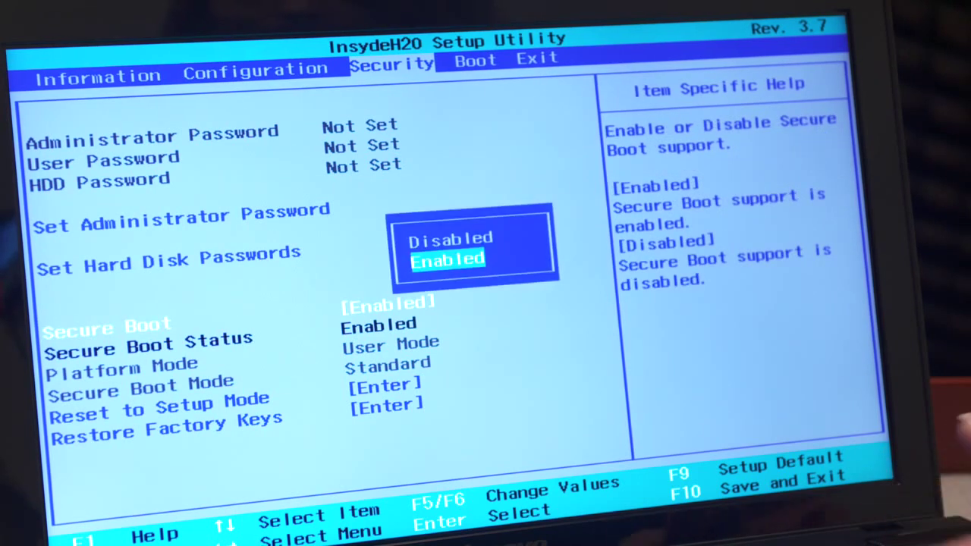
pyautogui.press('Up')
pyautogui.press('Return')
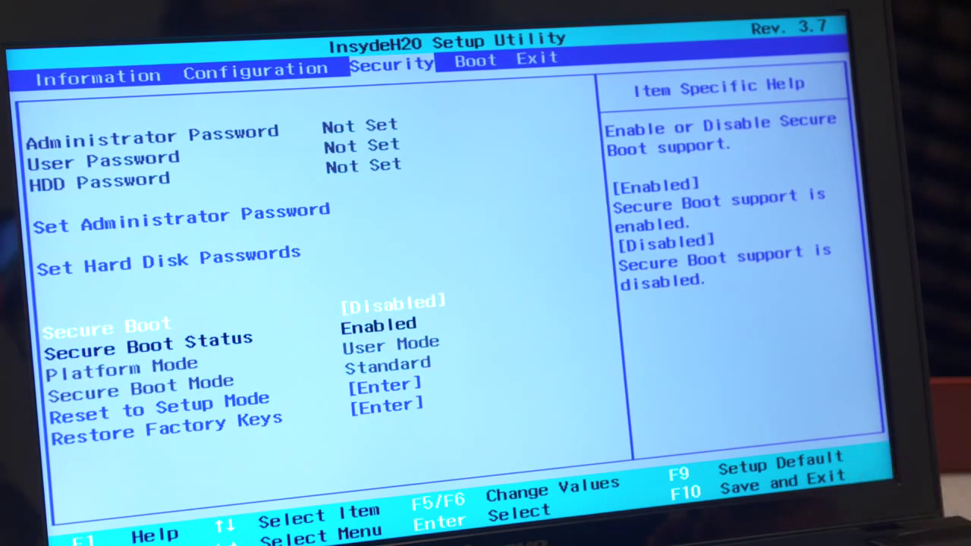
pyautogui.press('Right')
pyautogui.press('Right')
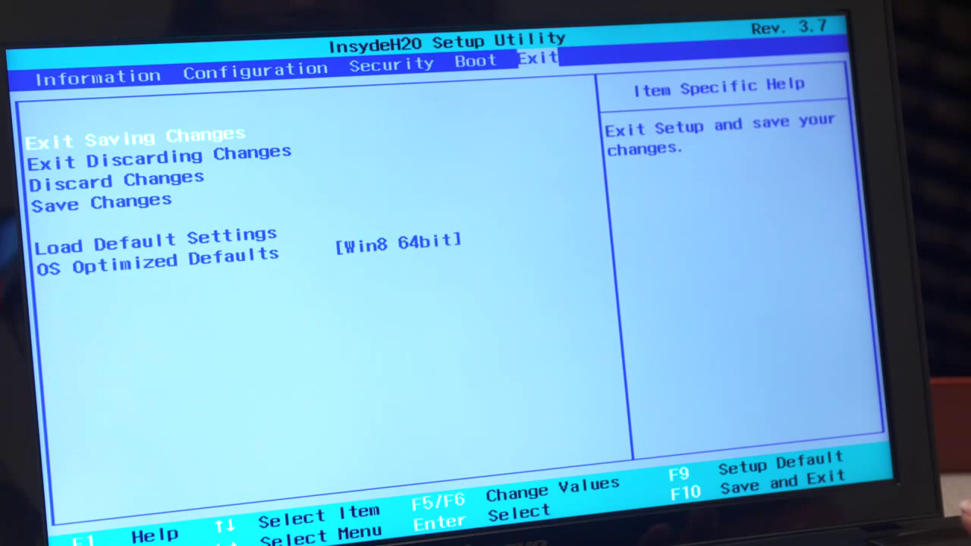
pyautogui.press('Return')
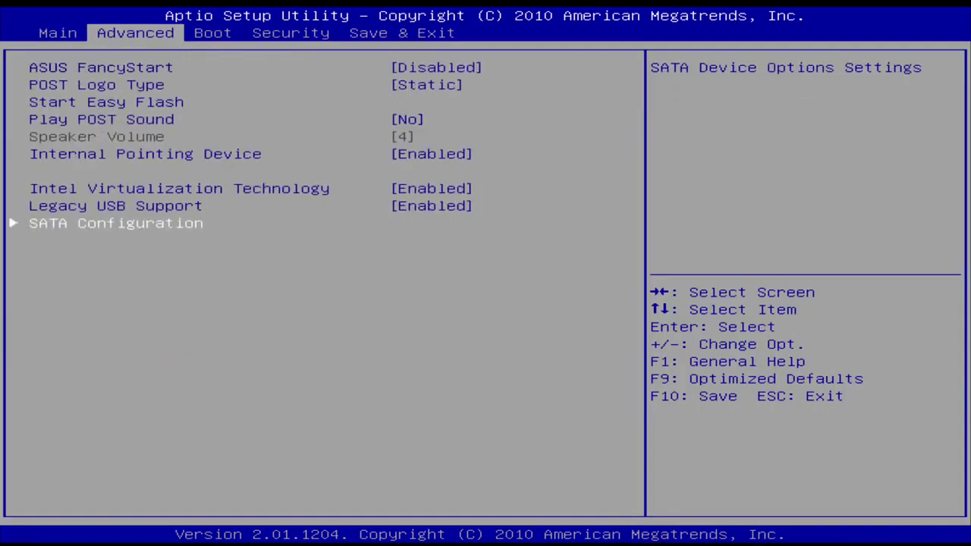
# Keep SATA Mode Selection at AHCI, then choose Save Changes and Exit.
pyautogui.press('Up')
pyautogui.press('Down')
pyautogui.press('Return')
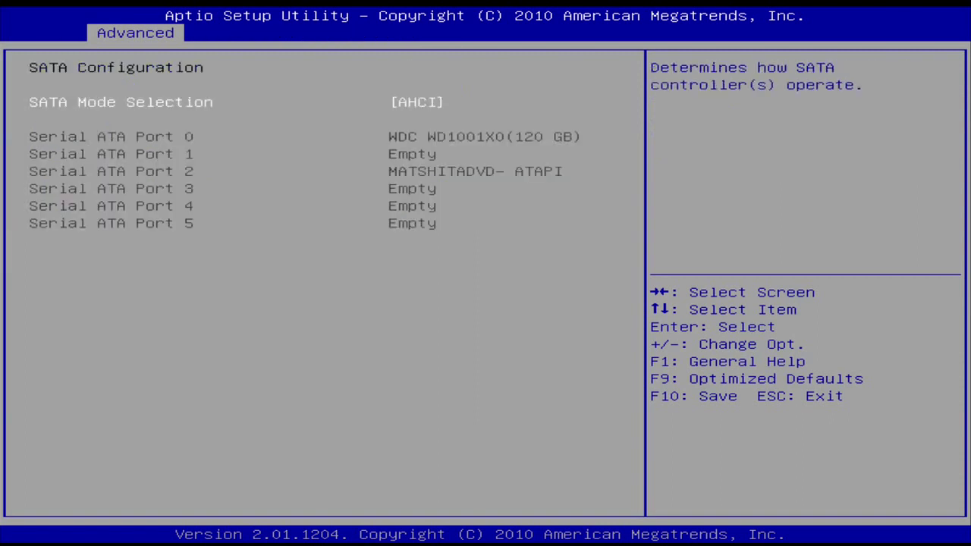
pyautogui.press('Return')
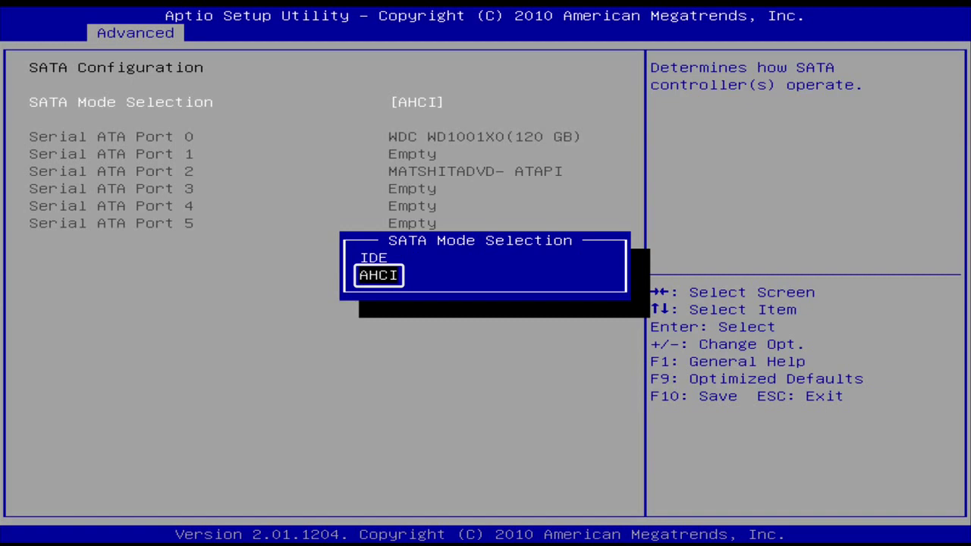
pyautogui.press('Escape')
pyautogui.press('Escape')
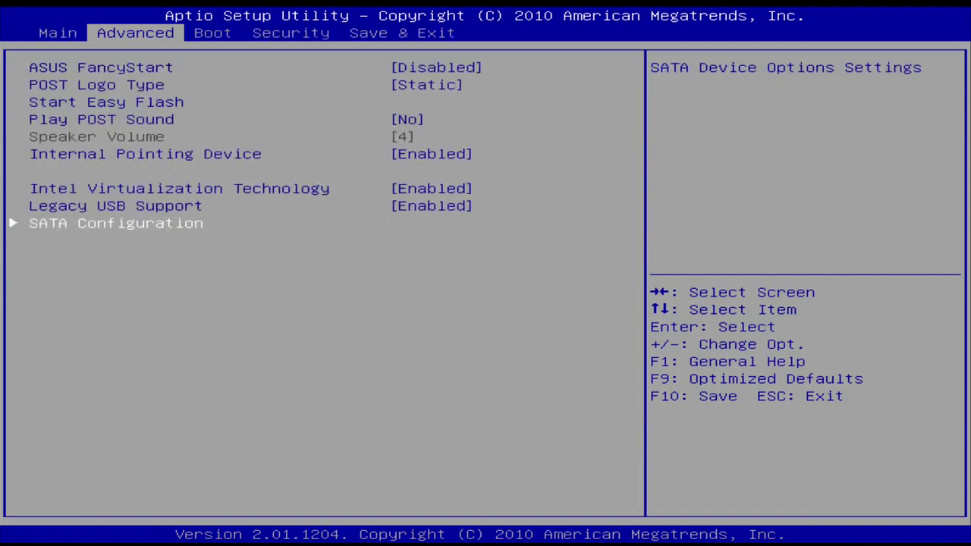
pyautogui.press('Right')
pyautogui.press('Right')
pyautogui.press('Right')
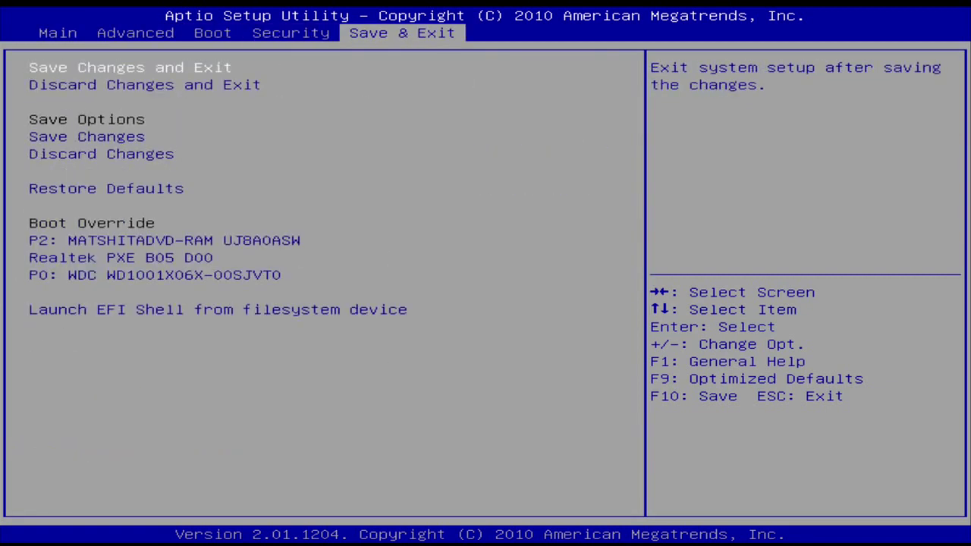
pyautogui.press('Return')
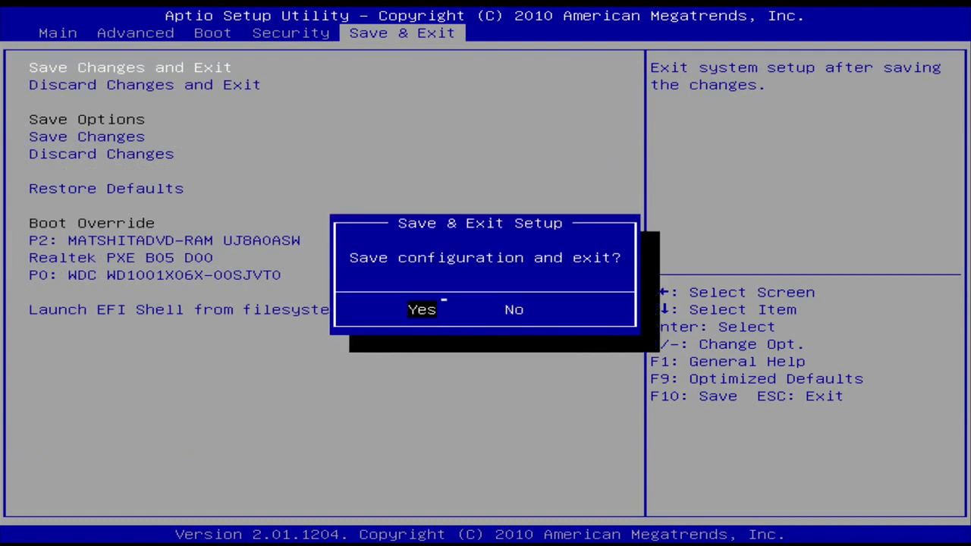